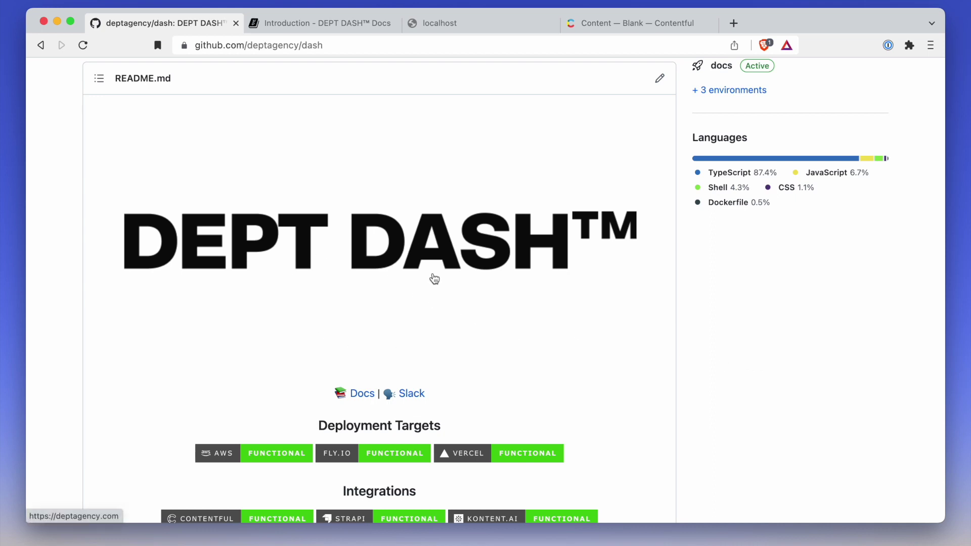
Open the DEPT DASH docs, skim the introduction, and find the install command in the Create a project guide.
scroll(381, 369, "down", 2)
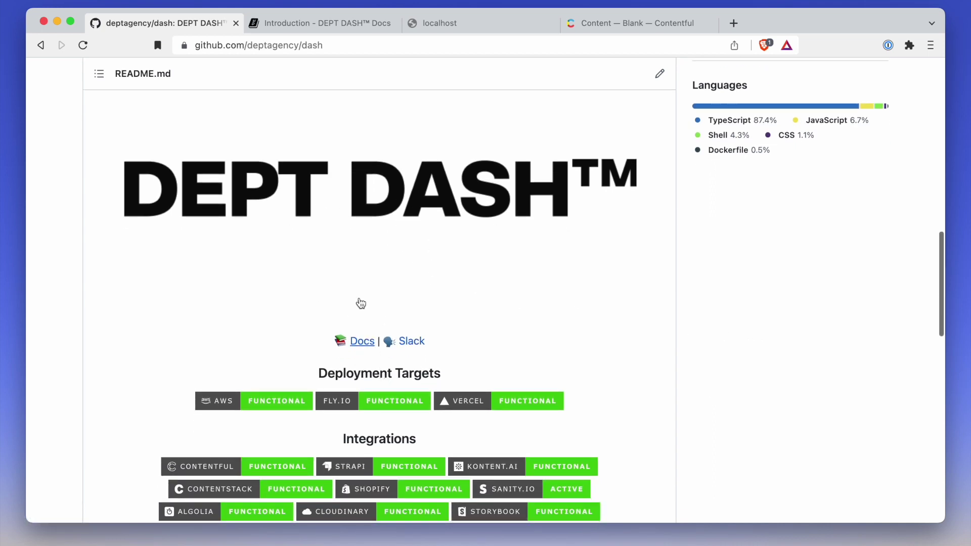
left_click(320, 23)
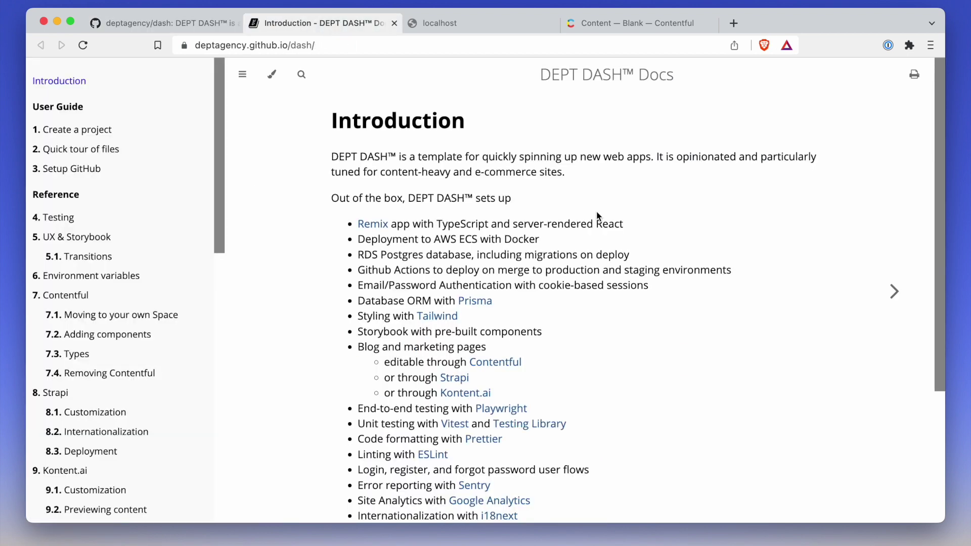
scroll(409, 183, "down", 3)
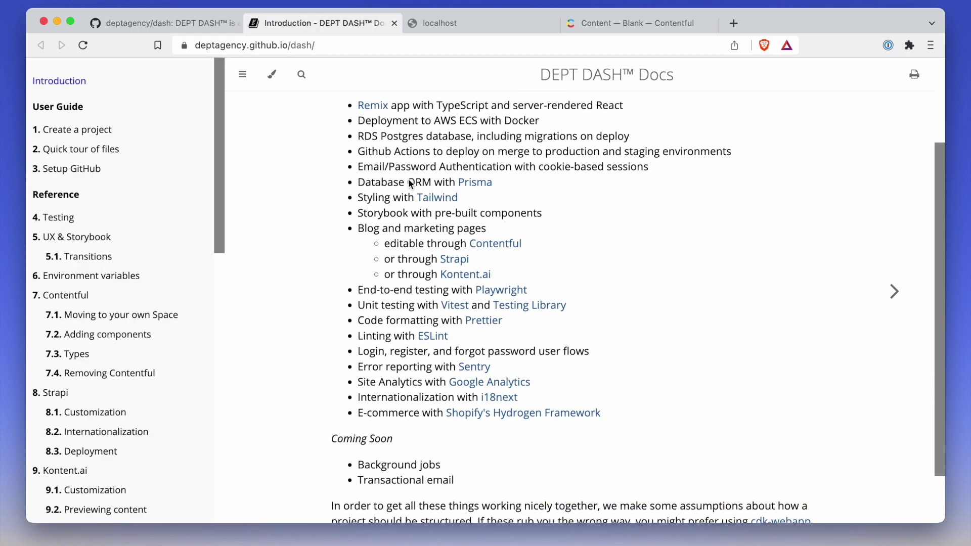
left_click(79, 134)
scroll(597, 304, "down", 2)
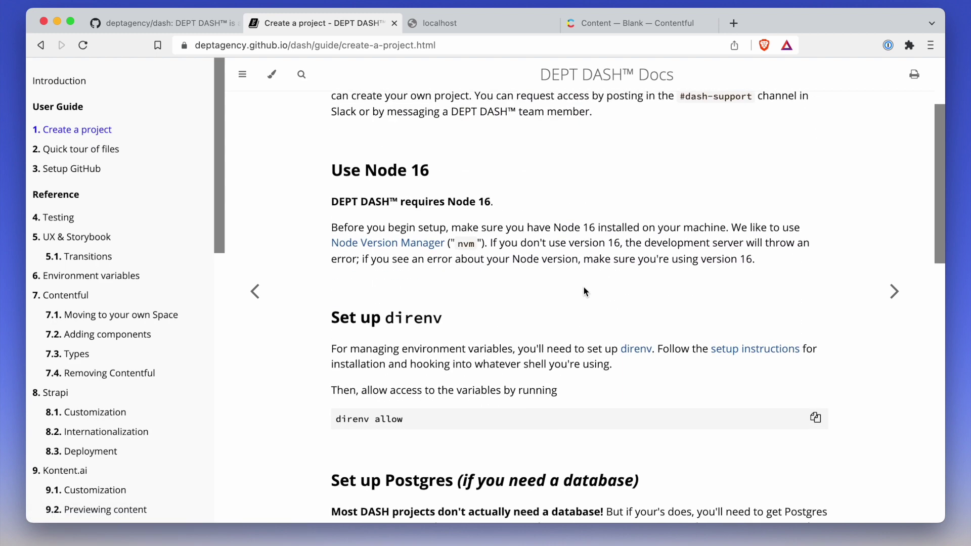
scroll(475, 294, "down", 3)
scroll(474, 292, "down", 7)
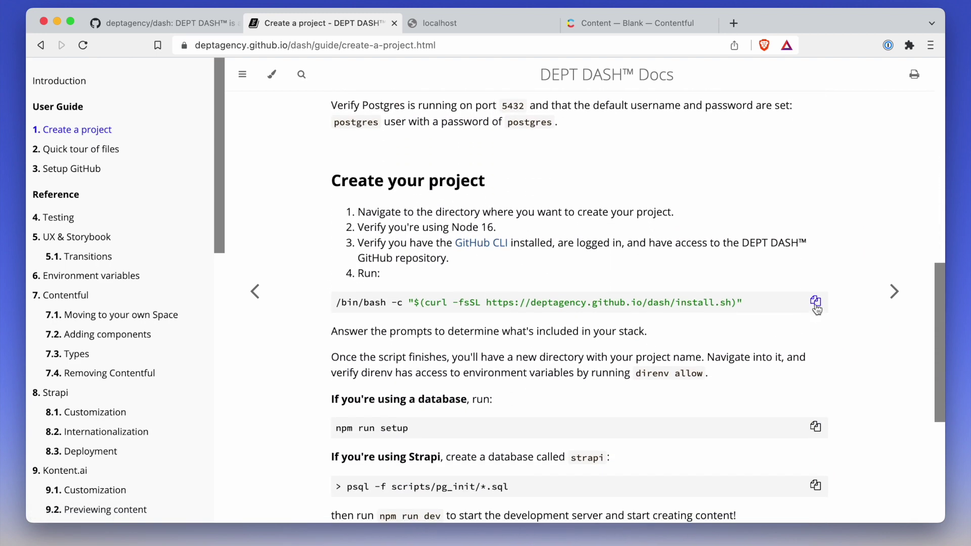
key("alt+space")
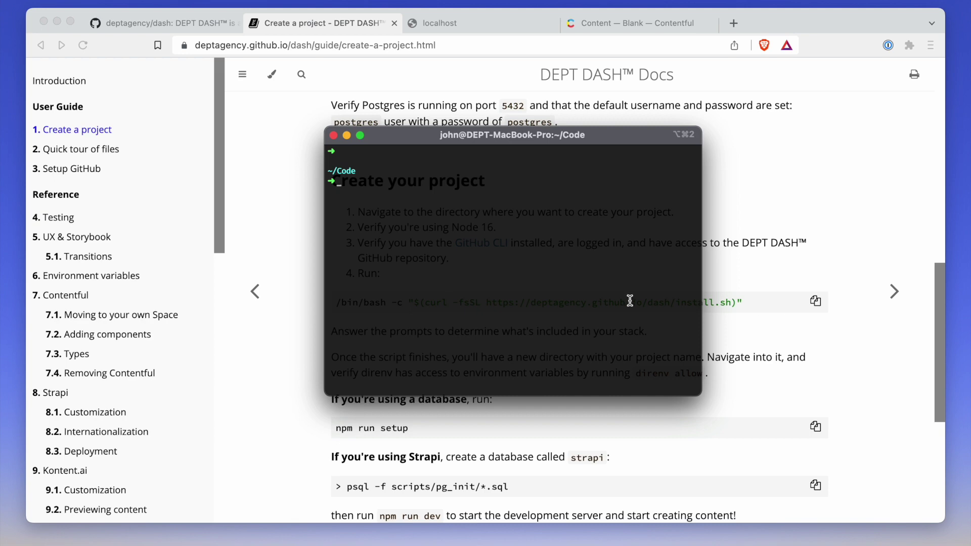
type("/bin/bash -c \"$(curl -fsSL https://deptagency.github.io/dash/install.sh)\"")
key("Return")
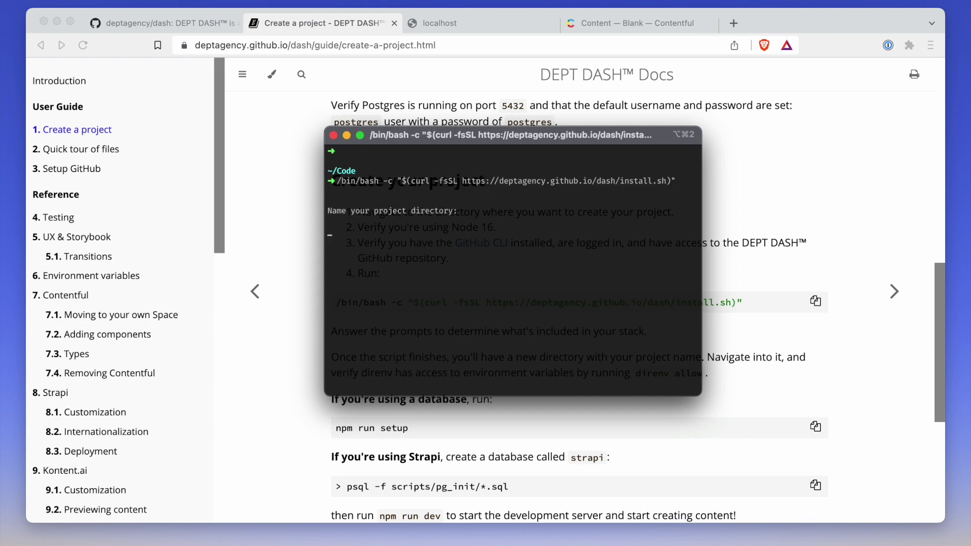
type("demo")
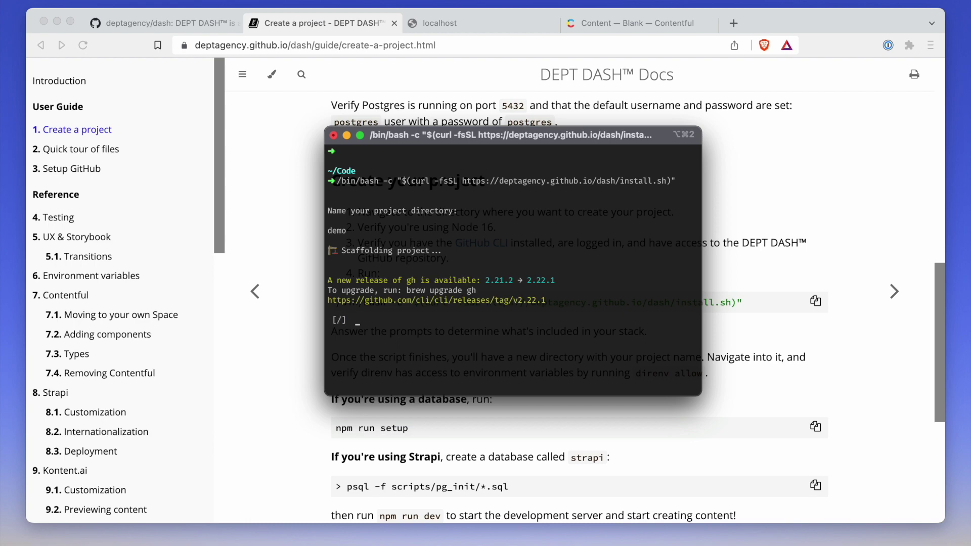
Choose Custom / Other as the project type in the installer.
key("Down")
key("Down")
key("Down")
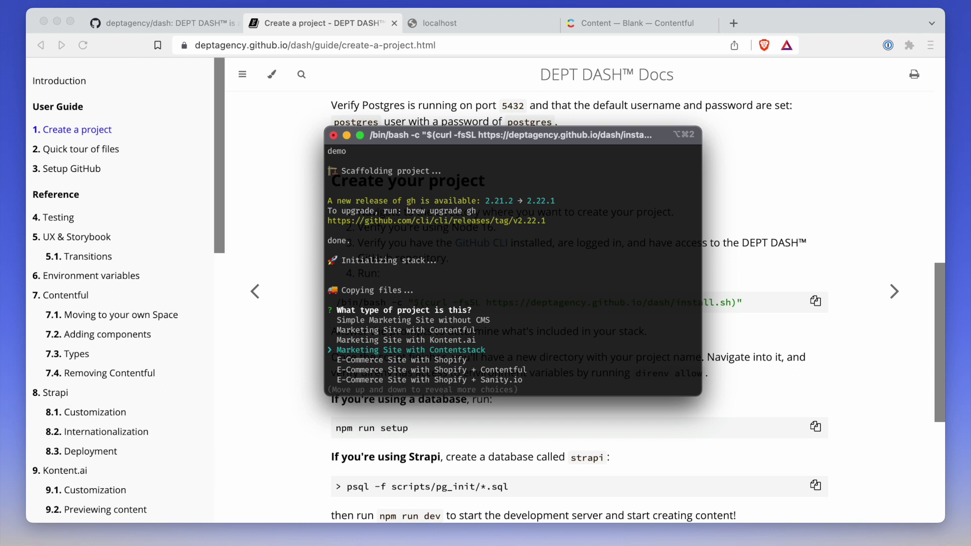
key("Down")
key("Down")
key("Down")
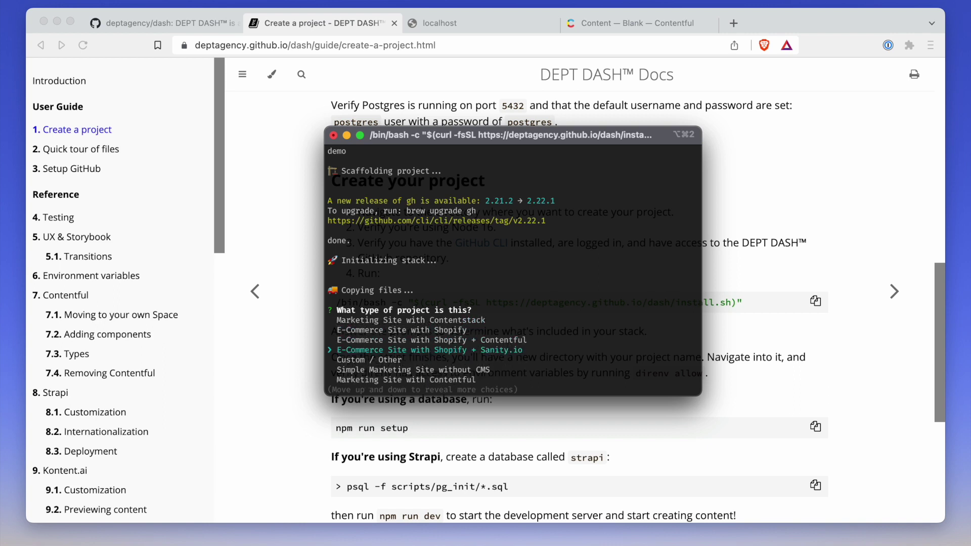
key("Down")
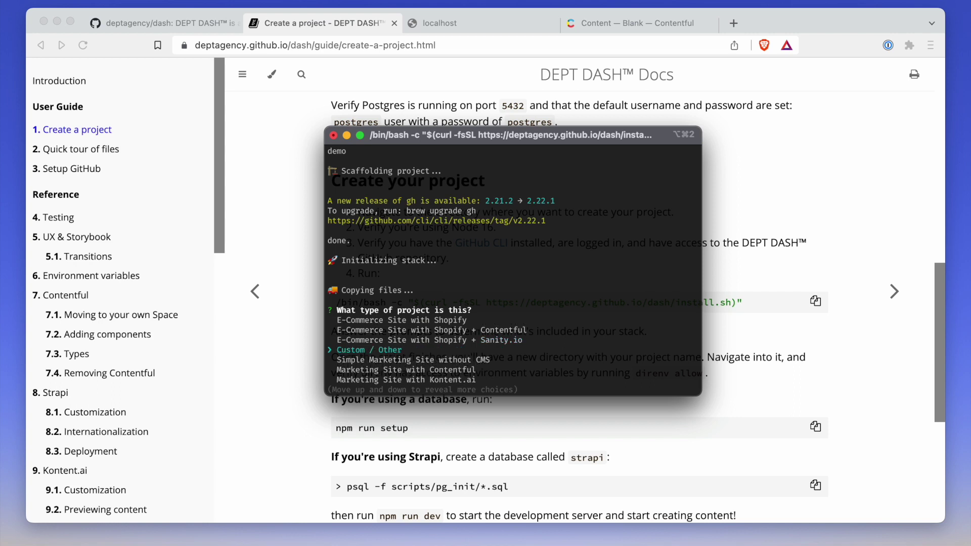
key("Return")
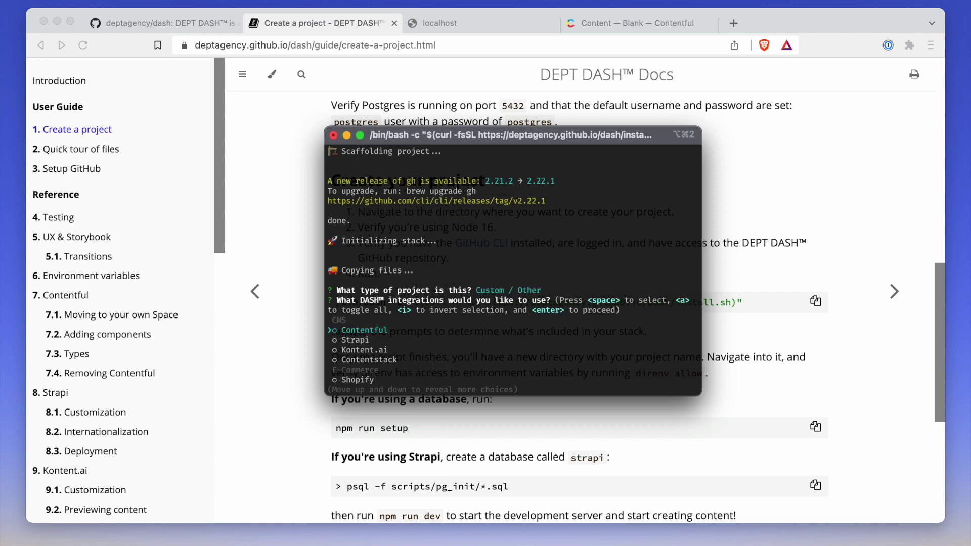
Select the Contentful, Shopify, Algolia and Storybook integrations for the project.
key("Down")
key("Down")
key("Down")
key("Down")
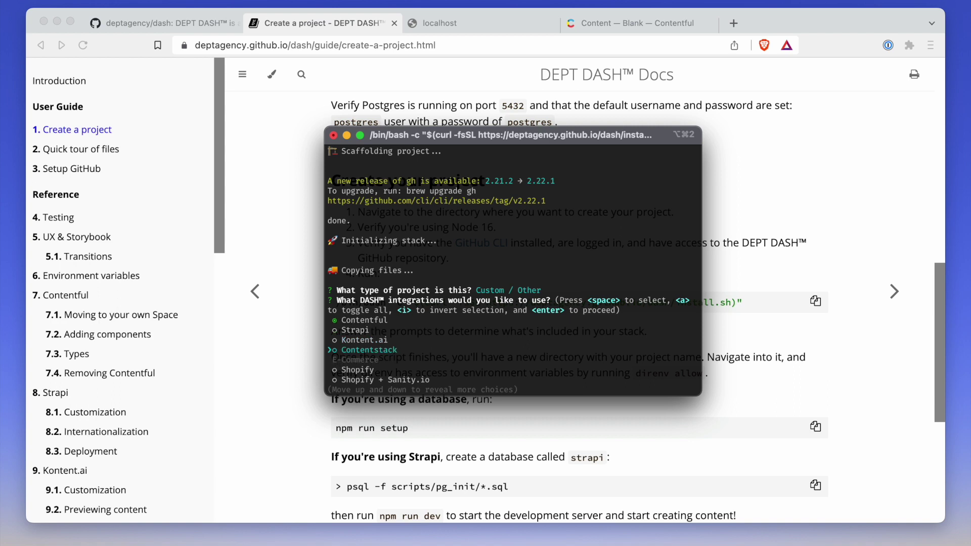
key("Up")
key("Up")
key("Up")
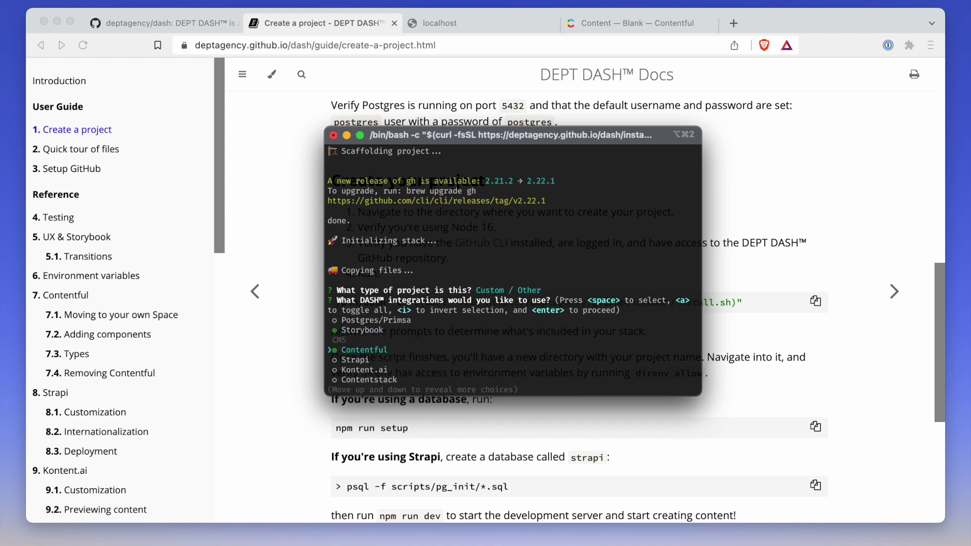
key("Down")
key("Down")
key("Down")
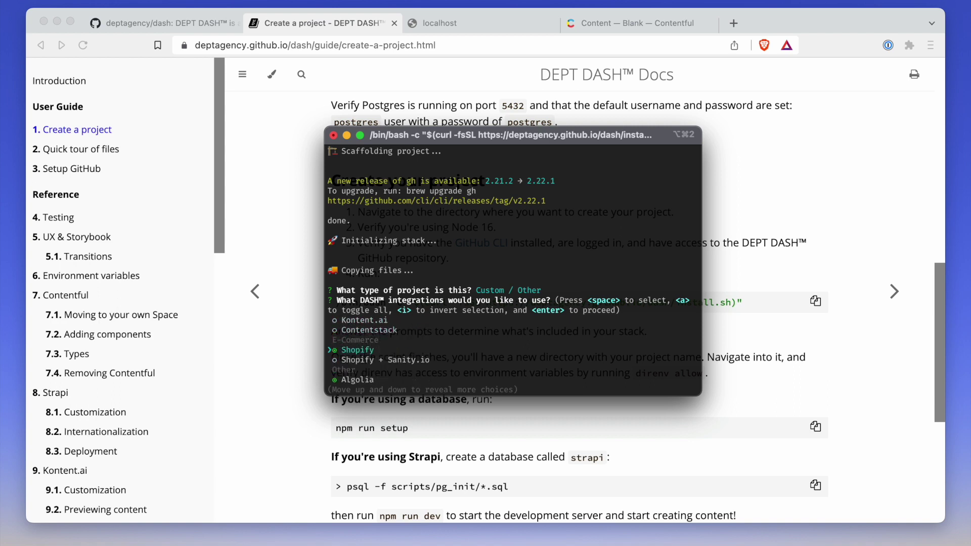
key("Return")
Set the default page cache time to 500 seconds and choose Fly.io for deployment.
type("500")
key("Return")
key("Down")
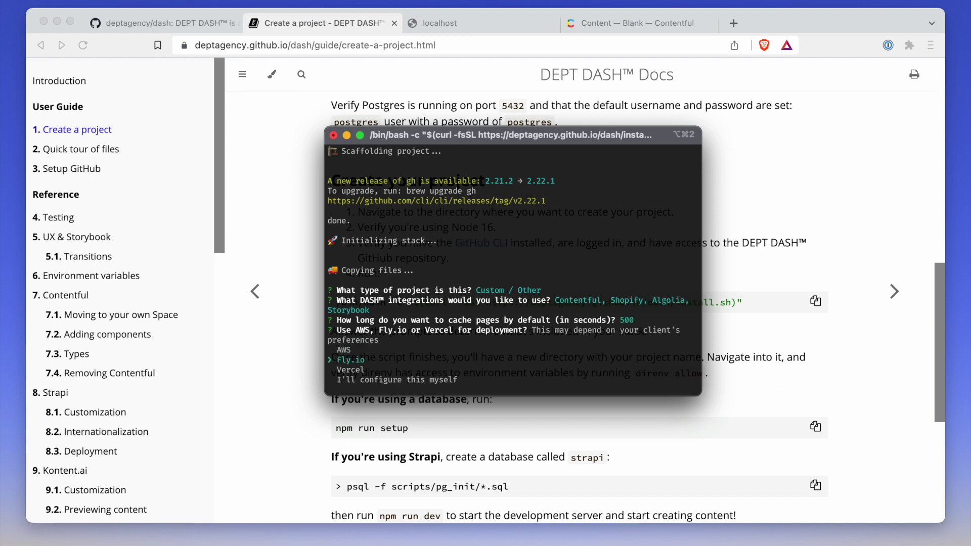
key("Return")
Enable both the staging and production environments, and check which unused code the installer removes.
type("y")
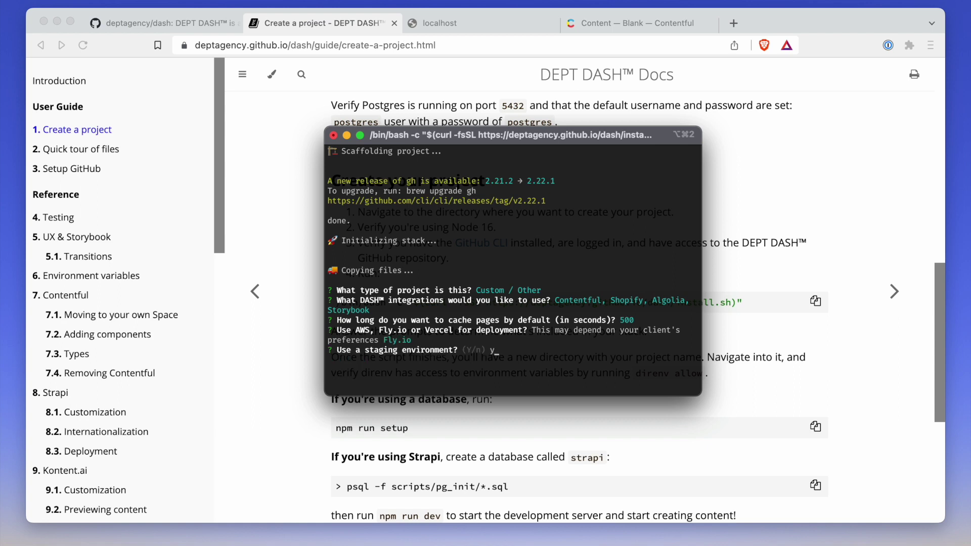
key("Return")
type("y")
key("Return")
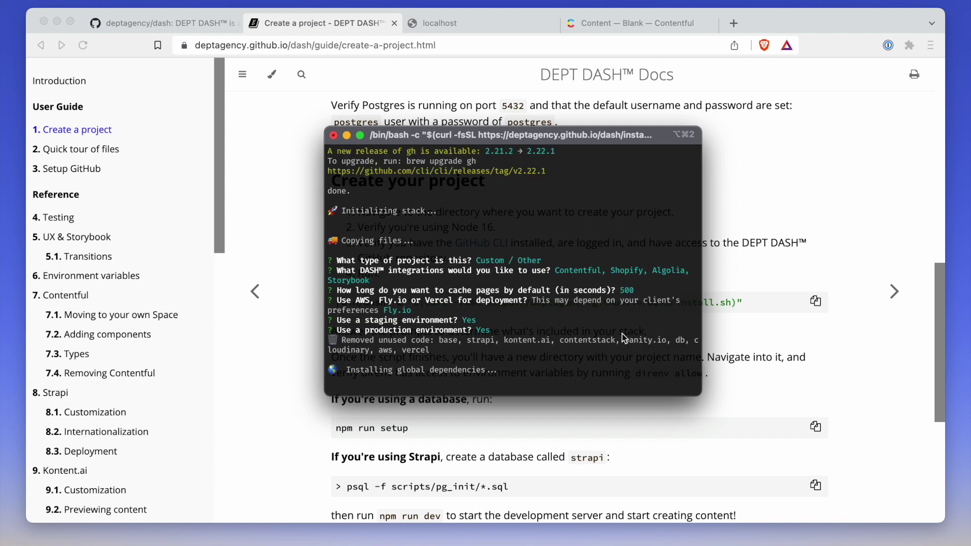
left_click_drag(443, 357, 328, 338)
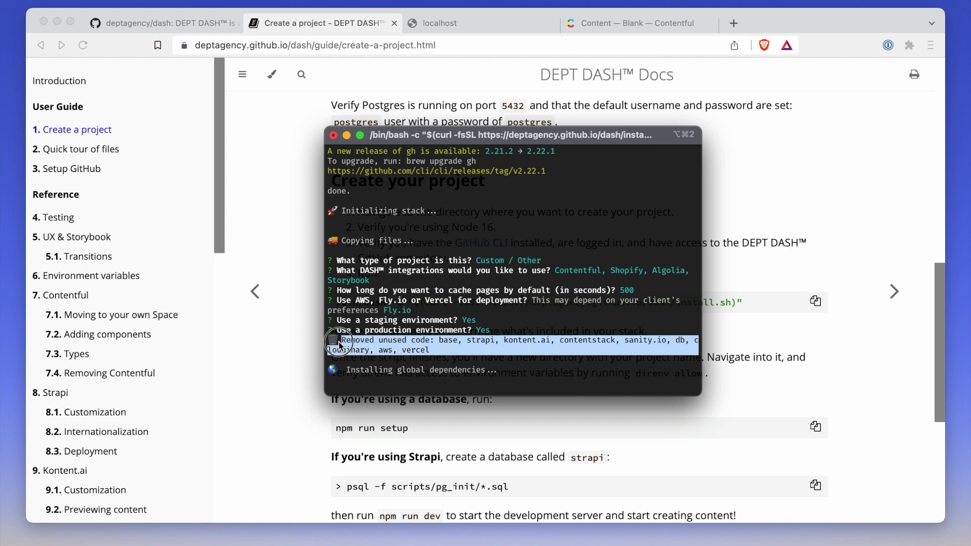
left_click(555, 379)
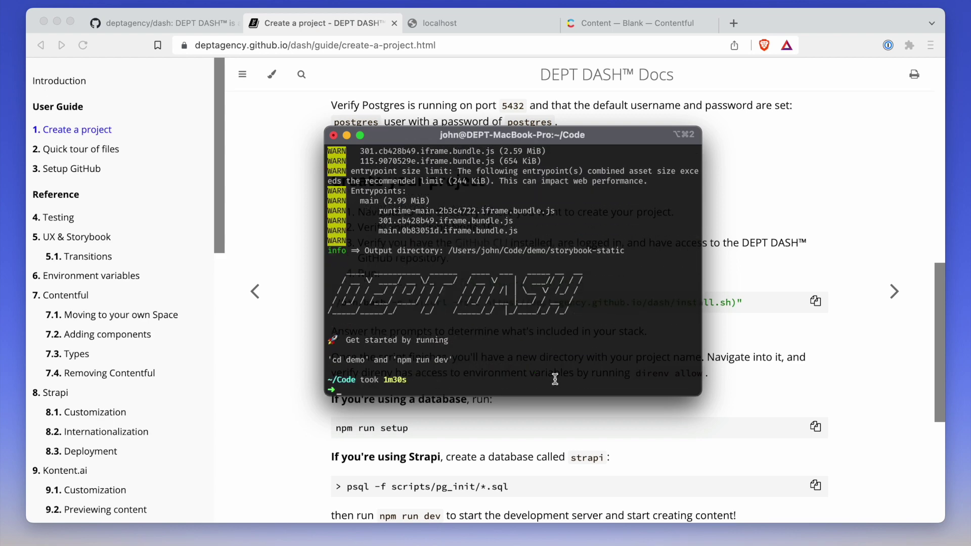
Go into the demo directory and start the development server with npm run dev.
type("cd demo")
key("Return")
type("npm run dev")
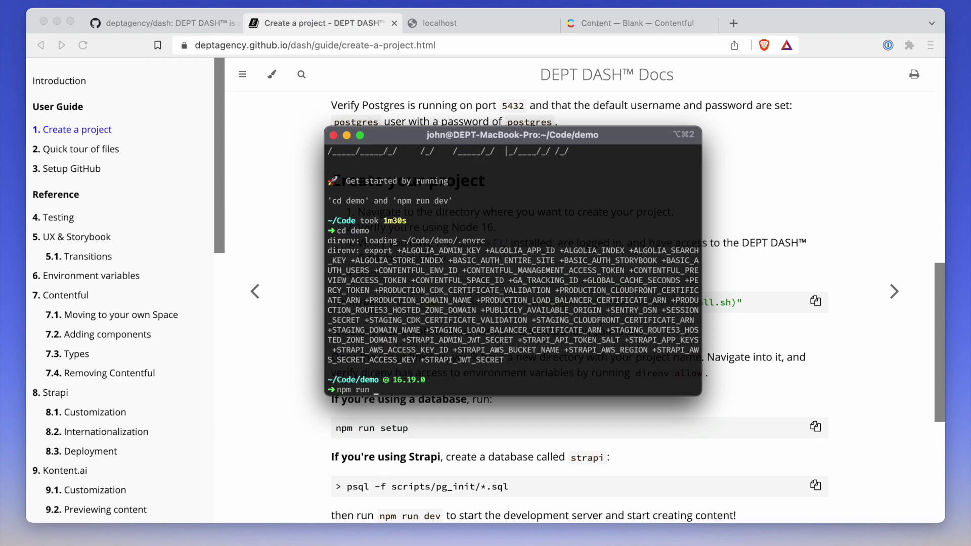
key("Return")
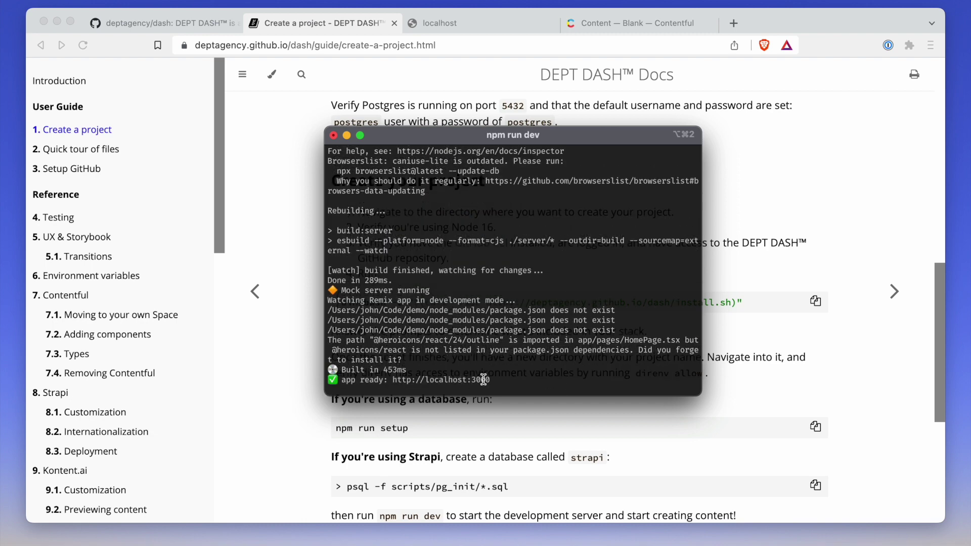
Load the running app at localhost:3000 in the browser and view its integration cards.
left_click_drag(393, 380, 471, 380)
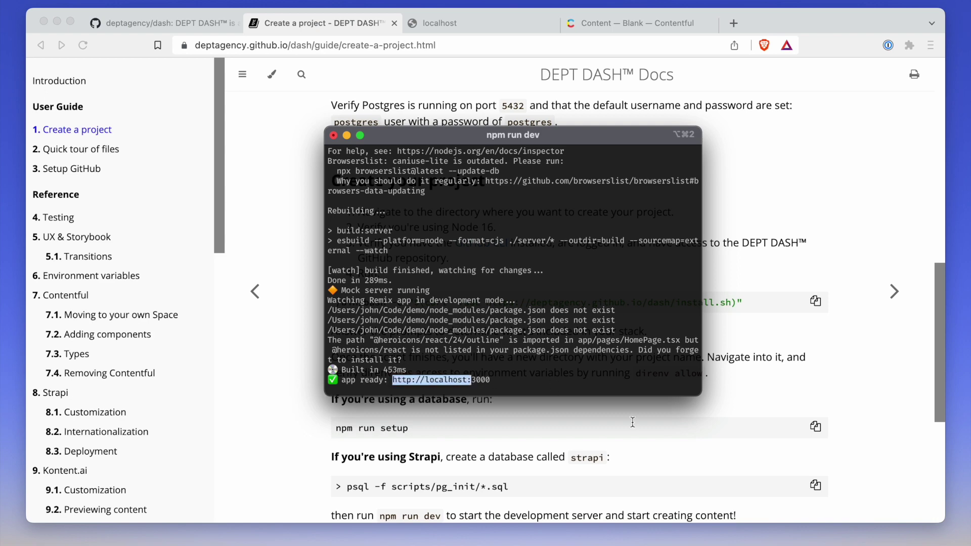
left_click(483, 23)
key("super+r")
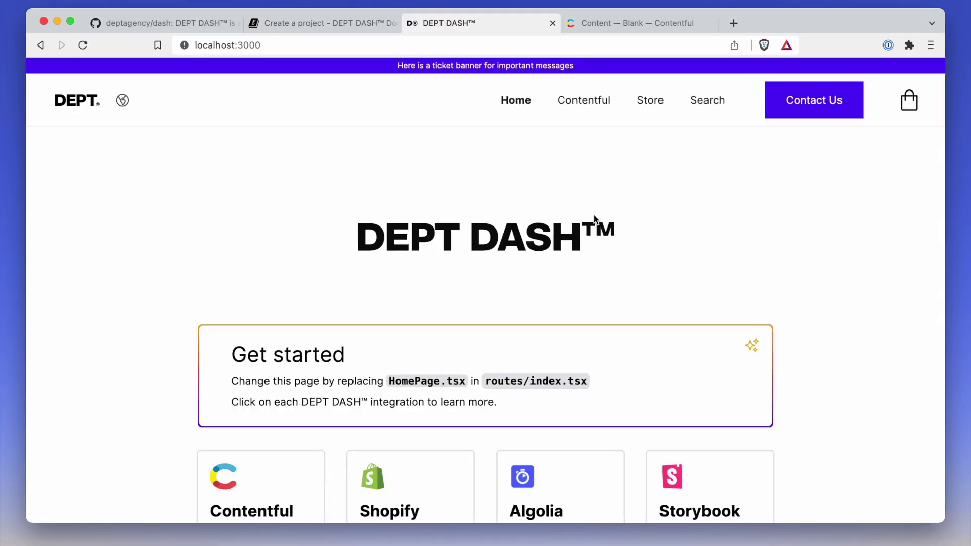
scroll(566, 235, "down", 5)
scroll(566, 236, "down", 2)
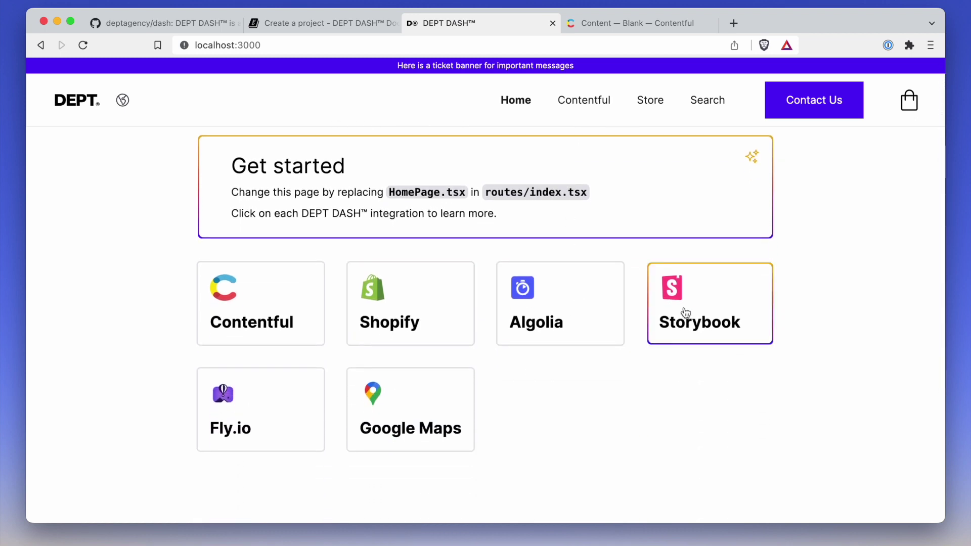
Open the Contentful integration docs and look through the pages on moving to your own Space and adding components.
left_click(239, 322)
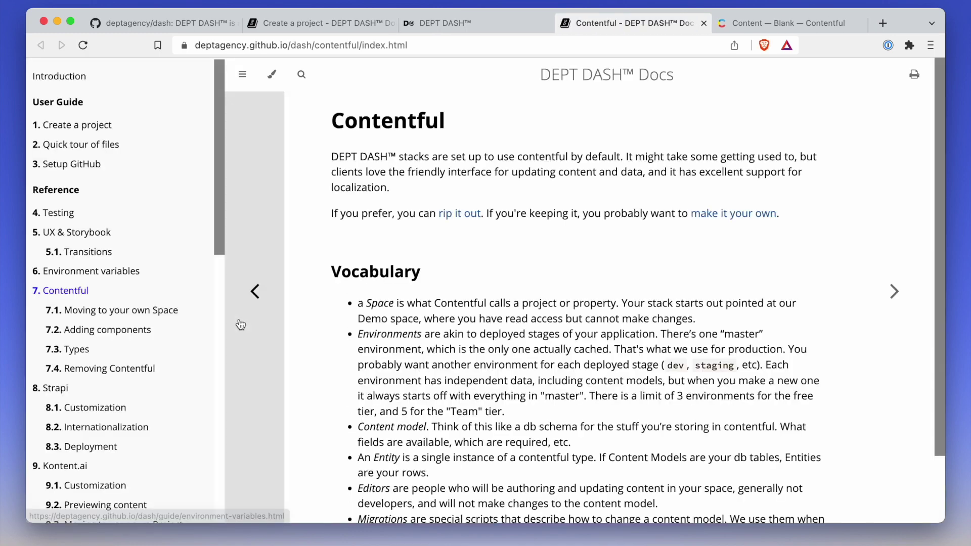
scroll(527, 245, "down", 3)
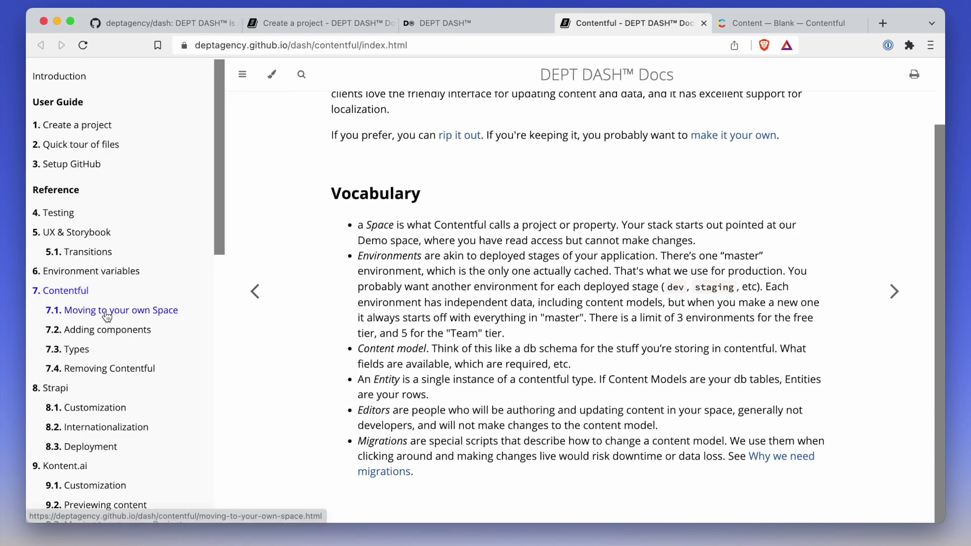
left_click(107, 312)
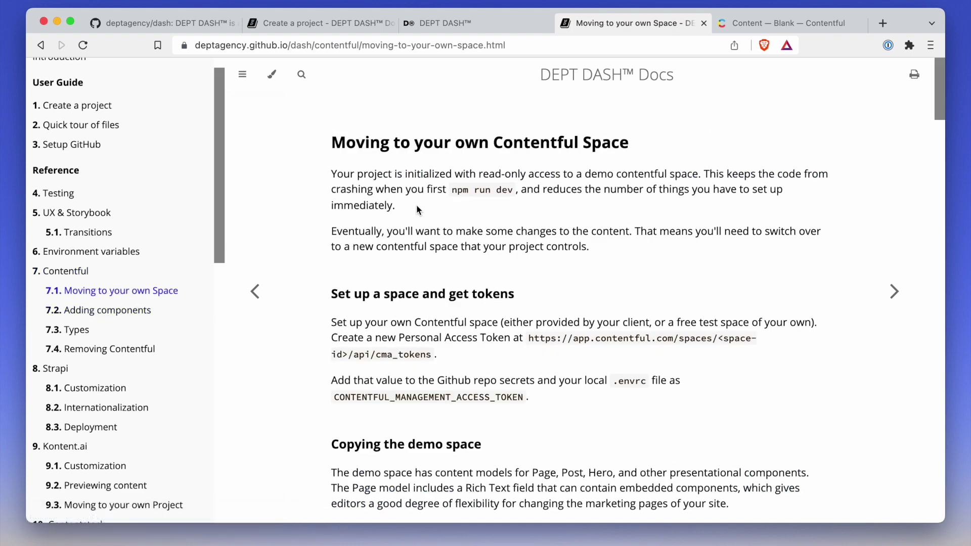
left_click(114, 311)
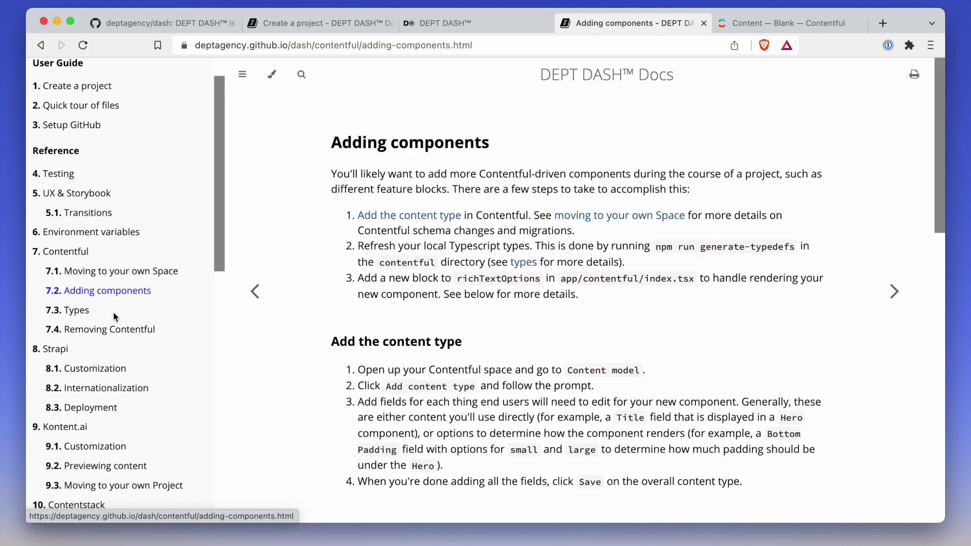
left_click(112, 276)
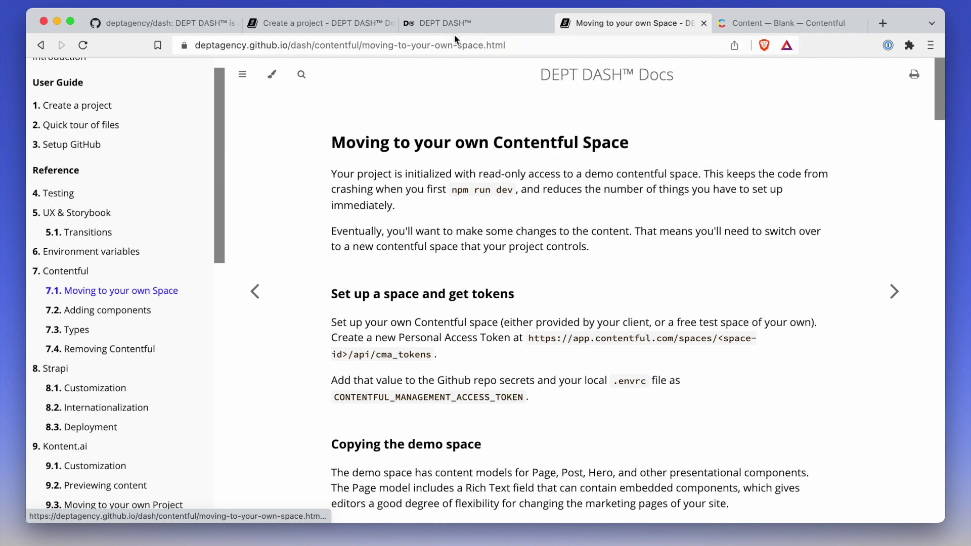
Open the local app's Contentful page and read the section on how to edit its content.
left_click(438, 29)
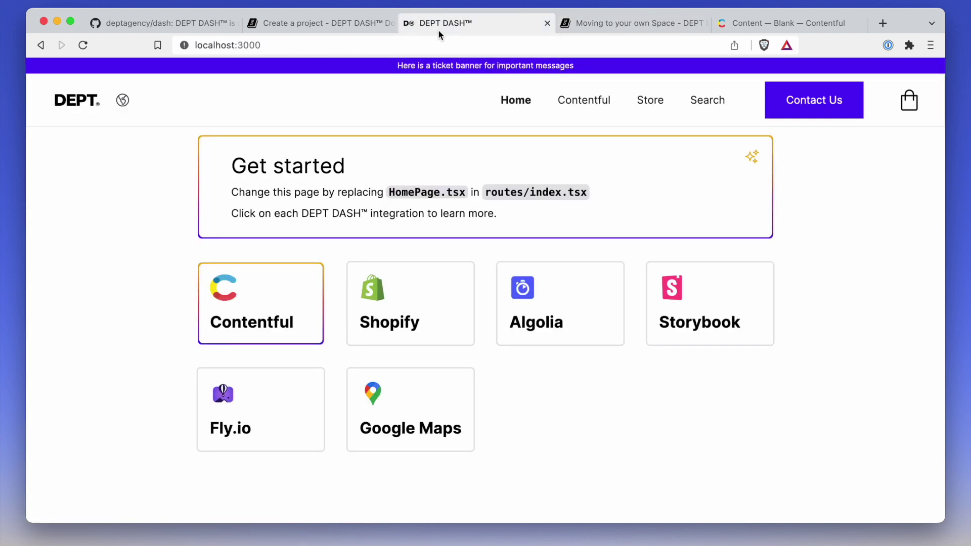
left_click(591, 104)
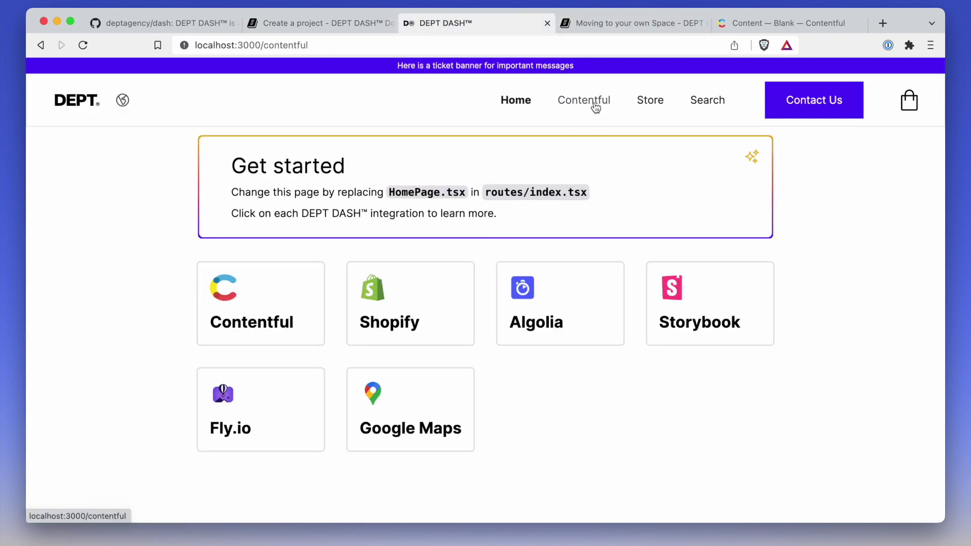
scroll(610, 292, "down", 5)
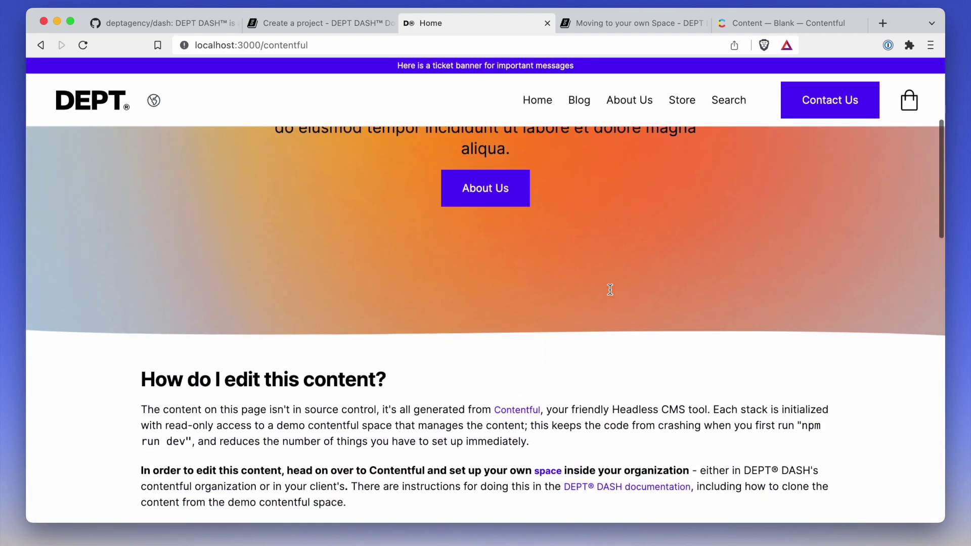
scroll(610, 289, "down", 4)
left_click_drag(140, 251, 547, 249)
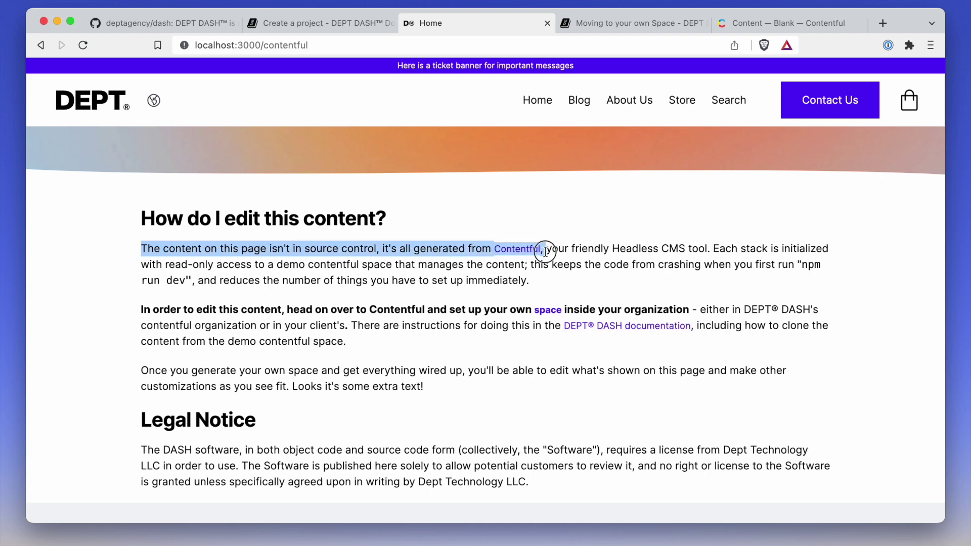
left_click(329, 304)
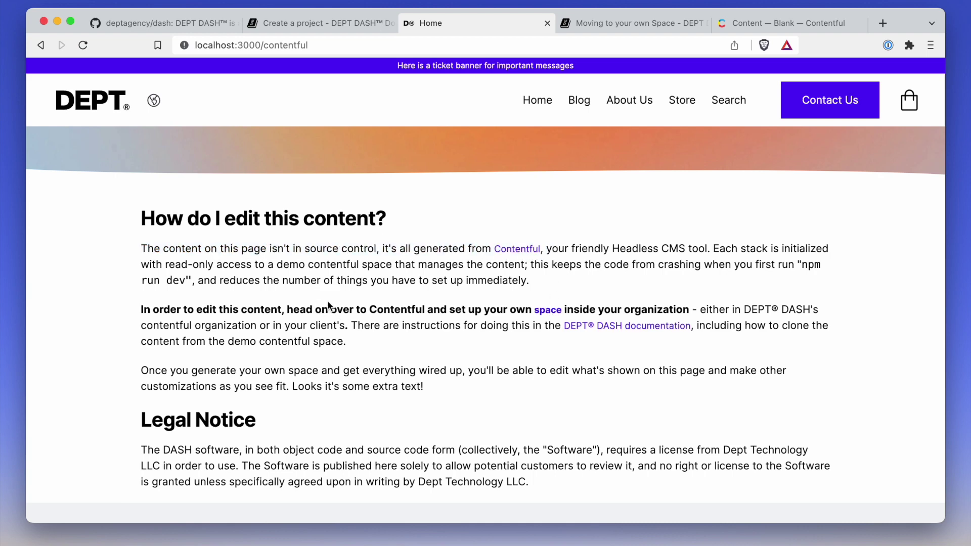
Look through the rest of the Contentful page, from the legal notice down to the grid section and back up.
scroll(327, 301, "down", 6)
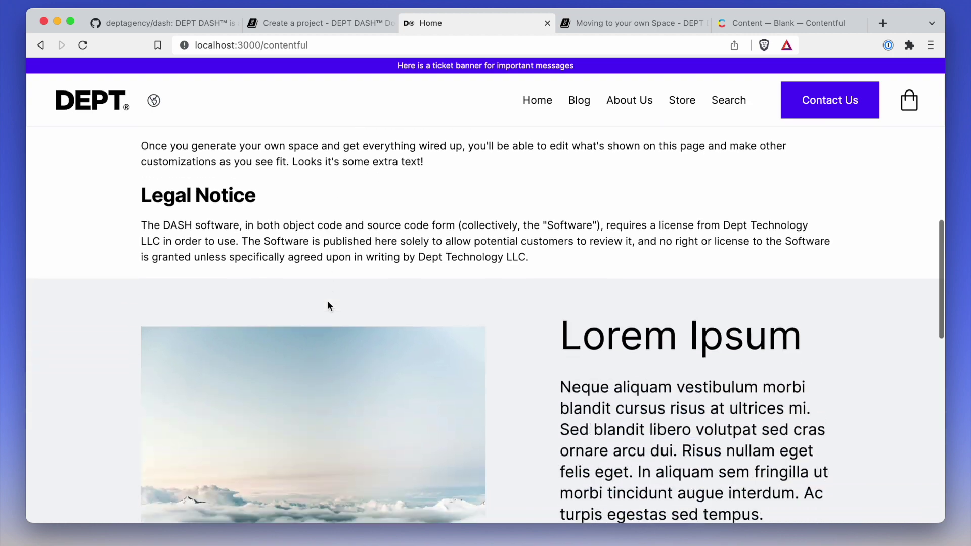
scroll(327, 302, "down", 7)
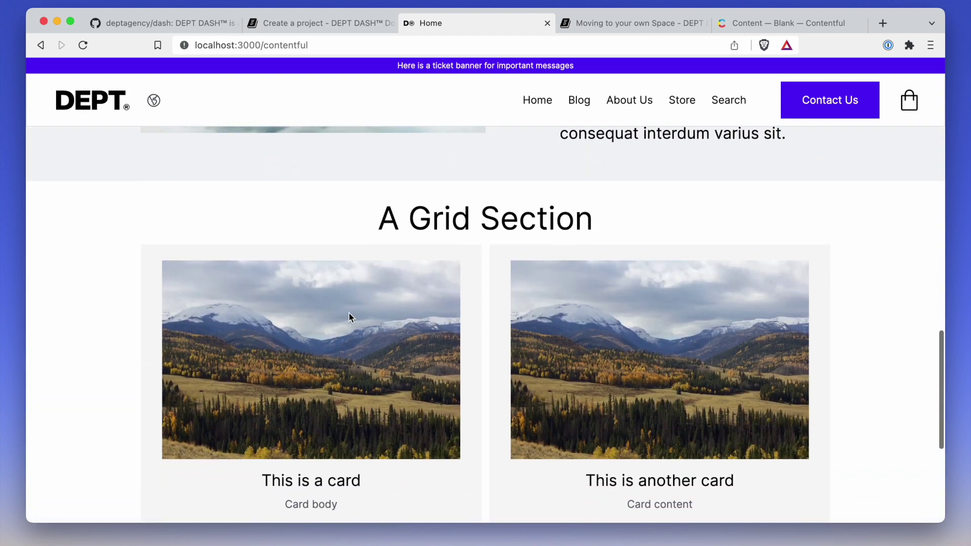
scroll(350, 313, "down", 1)
scroll(350, 314, "down", 4)
scroll(344, 321, "up", 20)
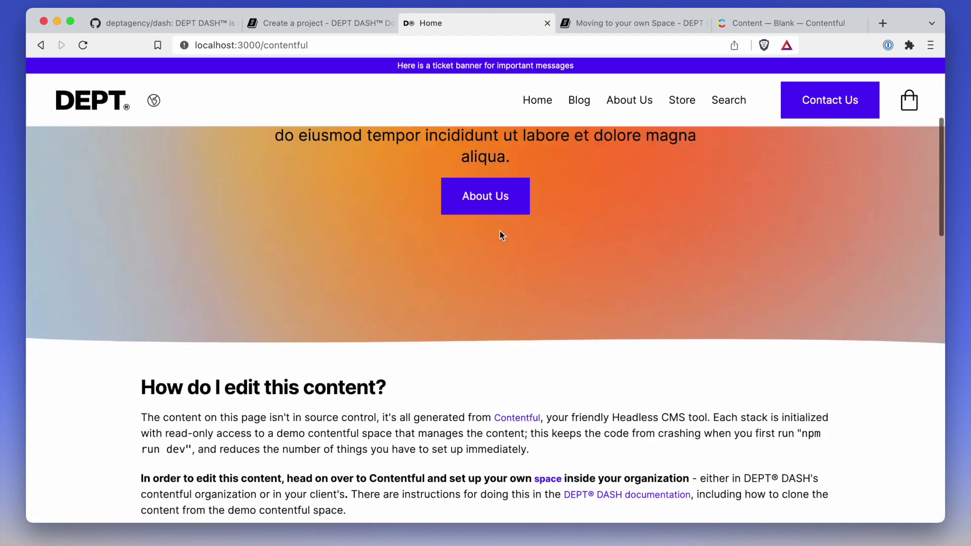
Open the Contentful site's blog and read the Hello World post.
left_click(591, 107)
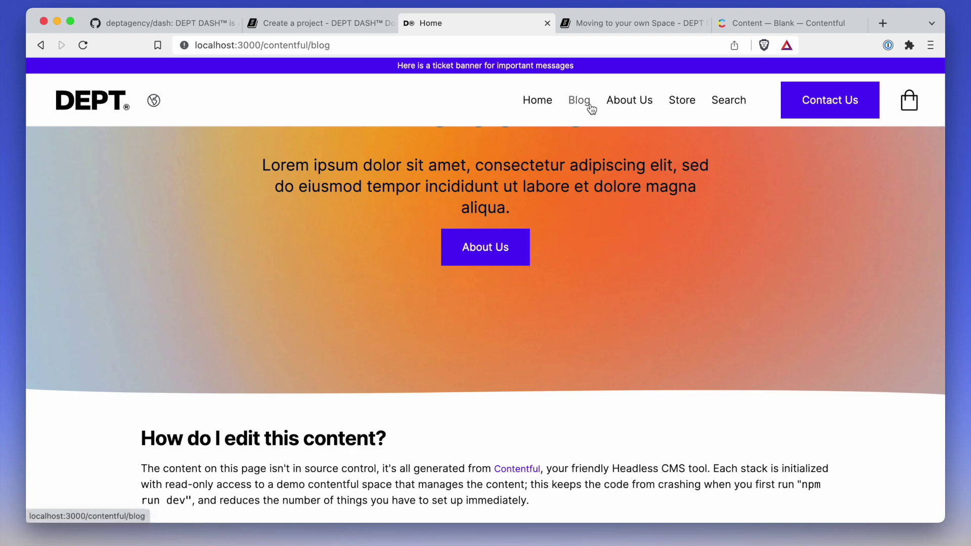
scroll(479, 303, "down", 3)
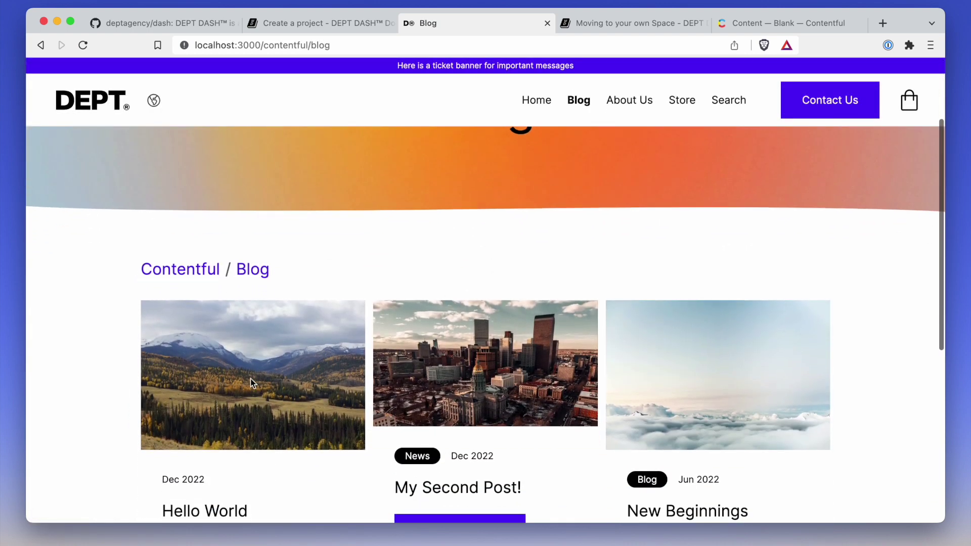
scroll(253, 383, "down", 3)
left_click(205, 440)
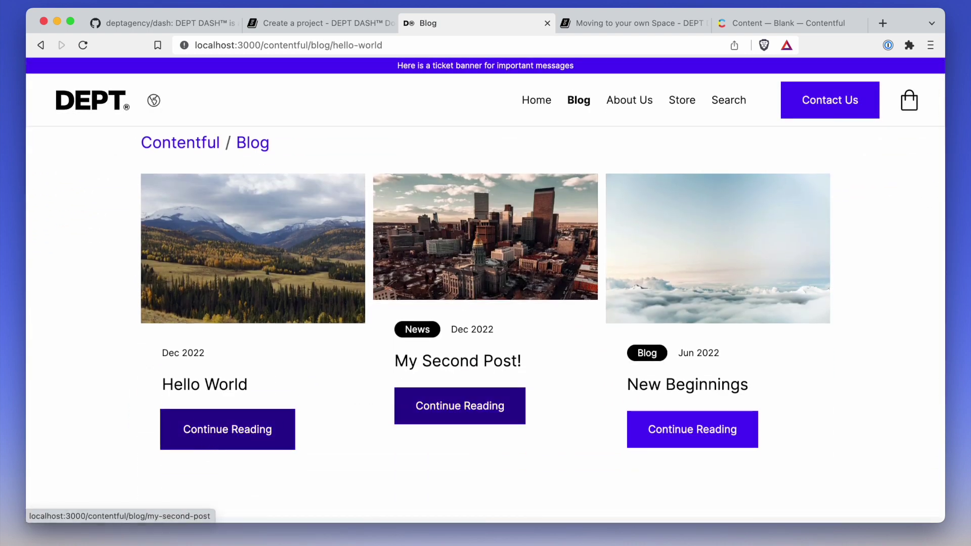
scroll(391, 403, "down", 4)
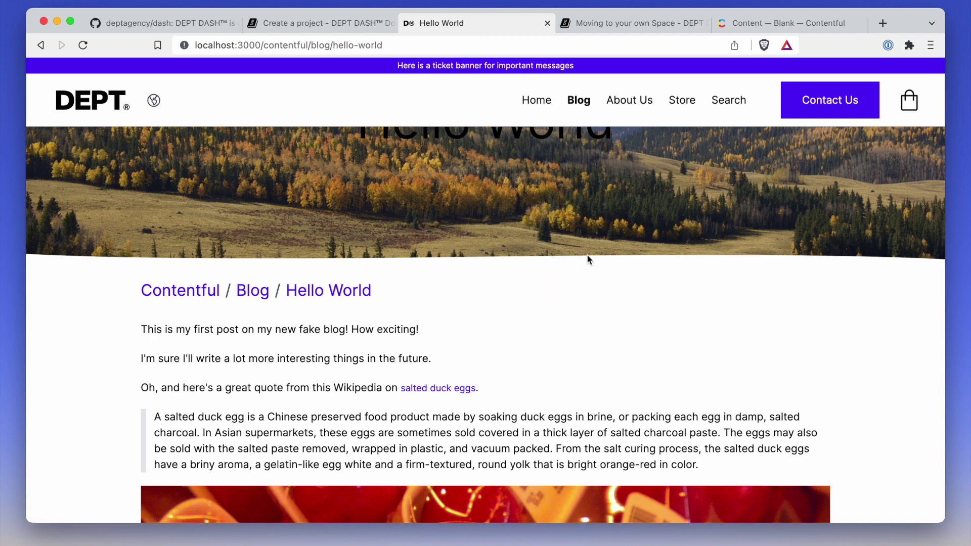
Add the LED High Tops from the store to the bag in size Large and color Black, and open the cart.
left_click(686, 107)
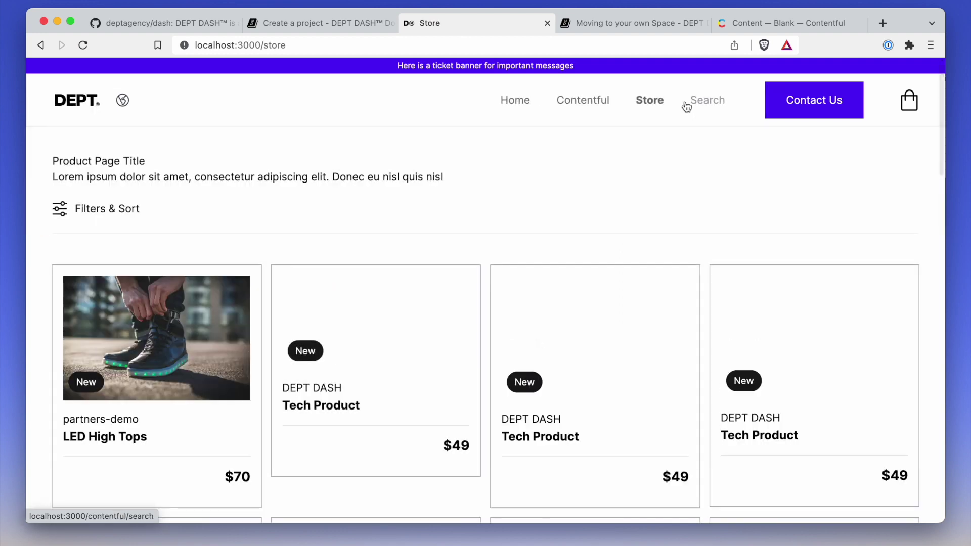
left_click(154, 348)
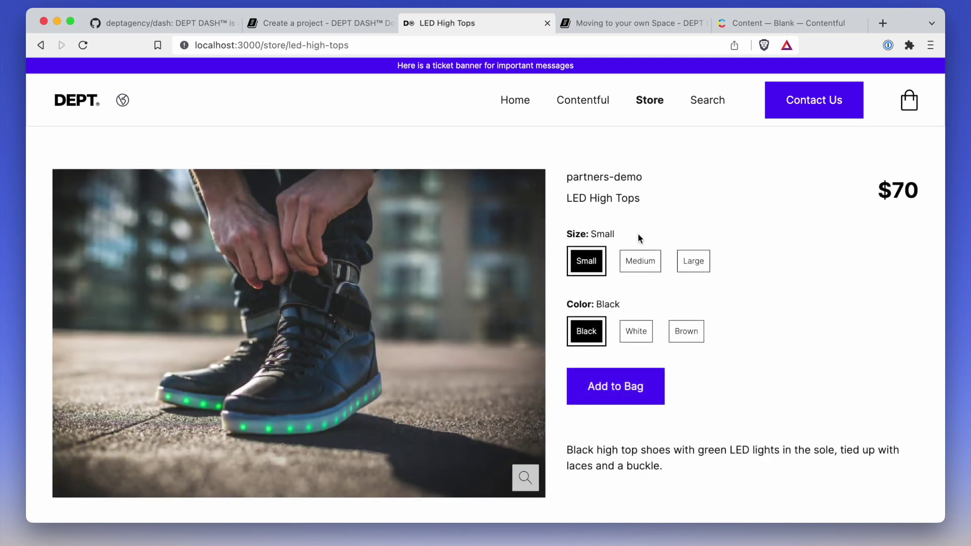
left_click(703, 264)
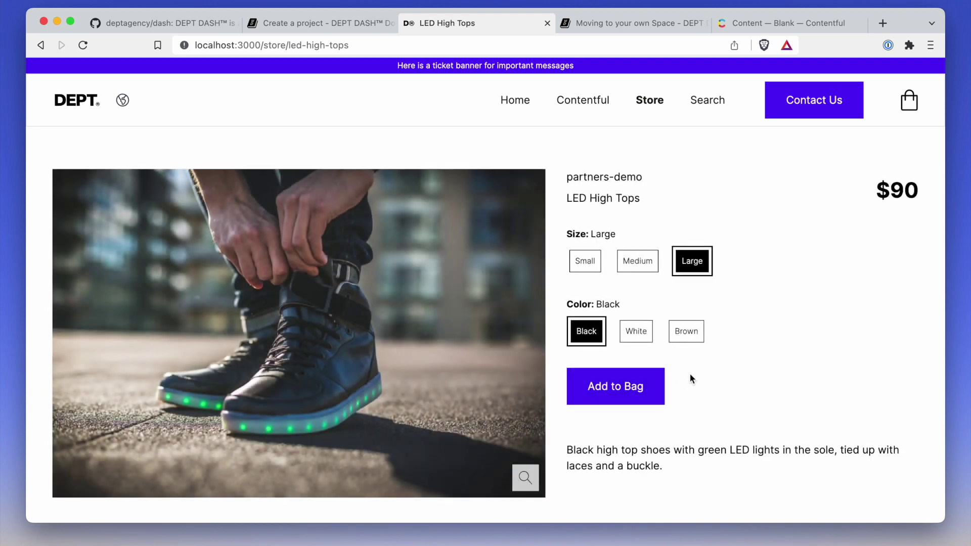
left_click(916, 108)
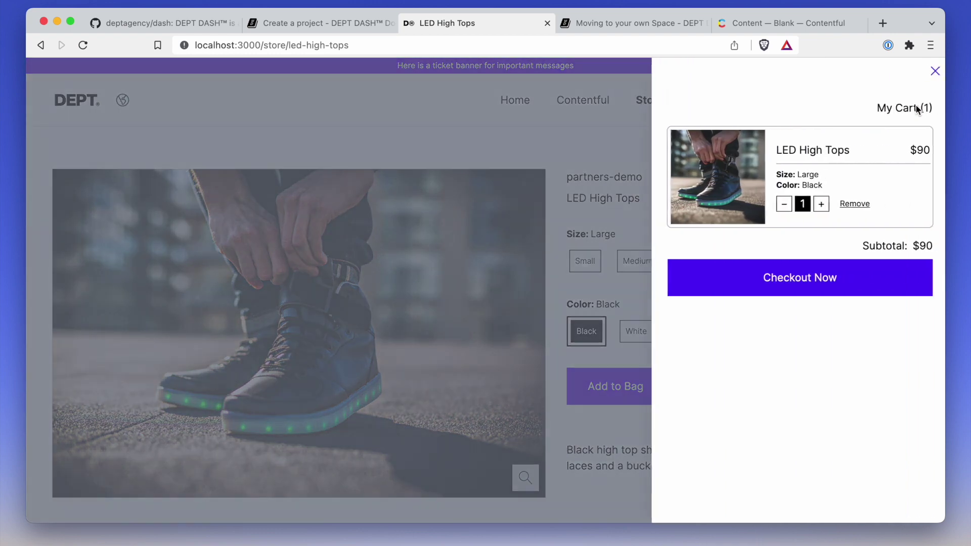
Increase the LED High Tops quantity in the cart to 2 and proceed to the Shopify checkout.
left_click(818, 206)
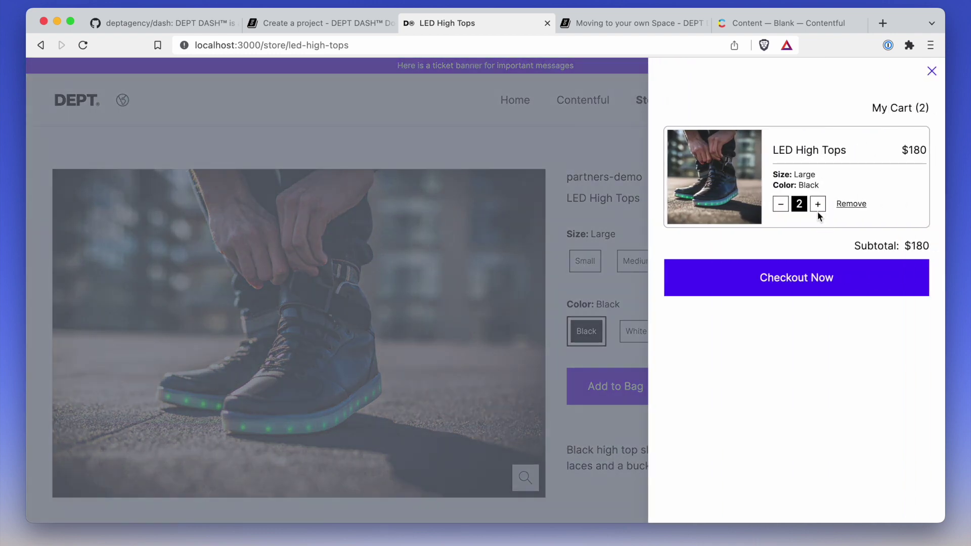
left_click(788, 278)
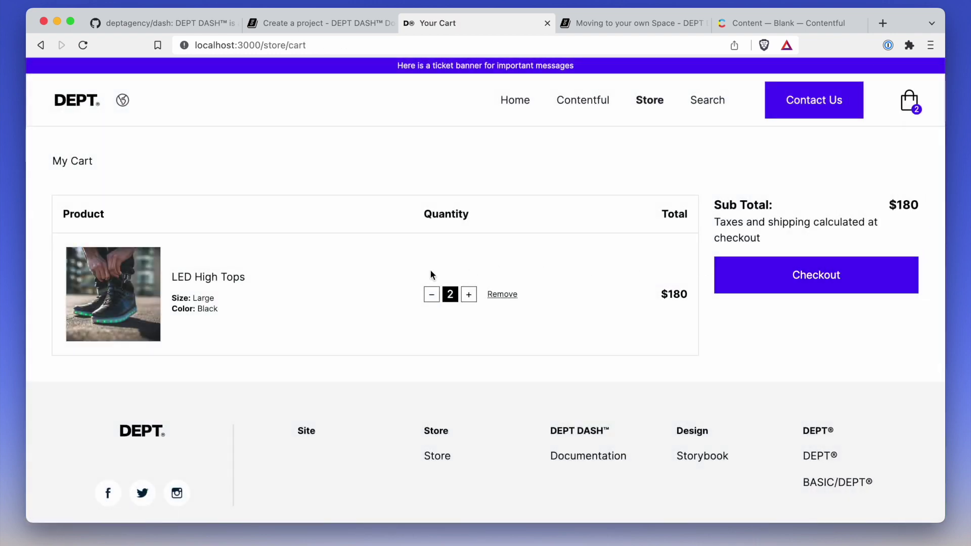
left_click(804, 276)
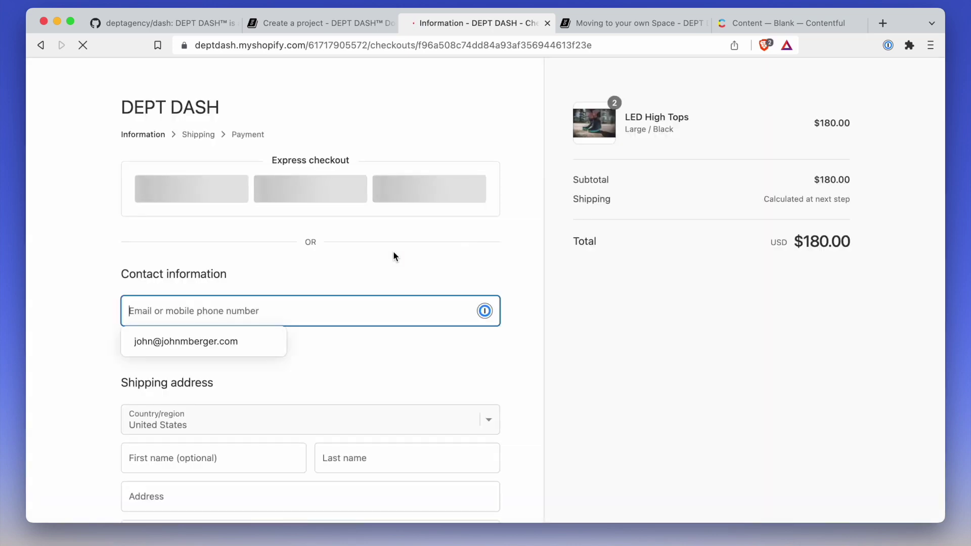
Look over the Shopify checkout form and return to the local app's home page.
scroll(393, 256, "down", 5)
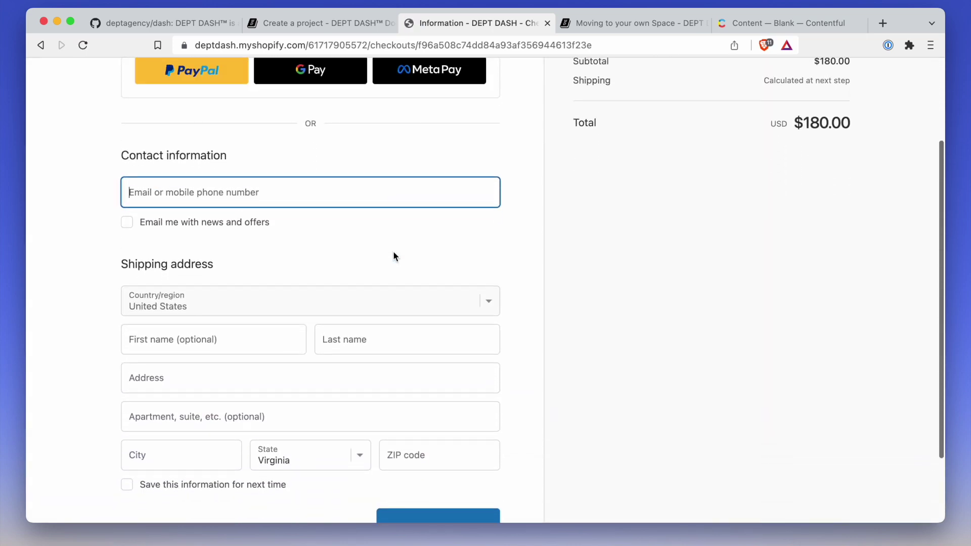
scroll(393, 255, "up", 3)
scroll(393, 251, "up", 2)
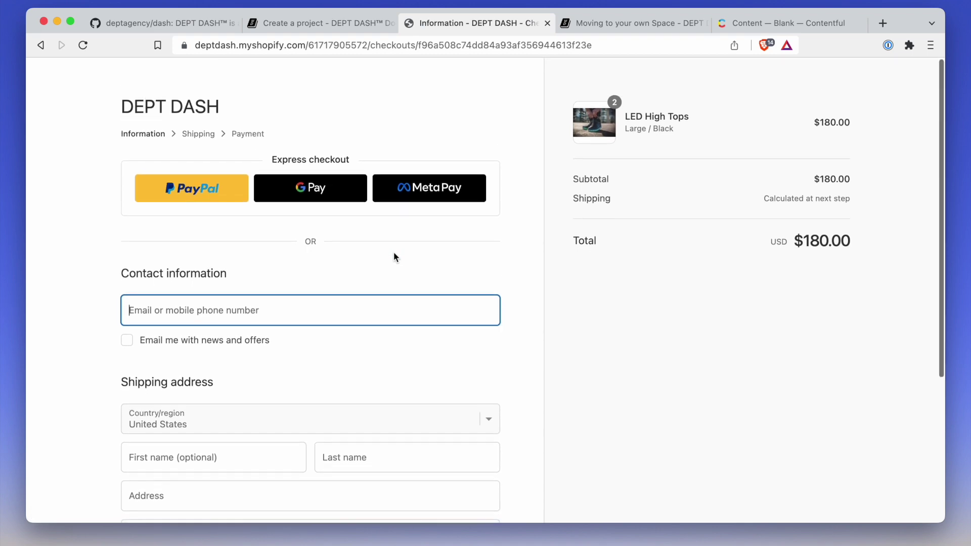
scroll(394, 252, "down", 5)
scroll(394, 252, "up", 5)
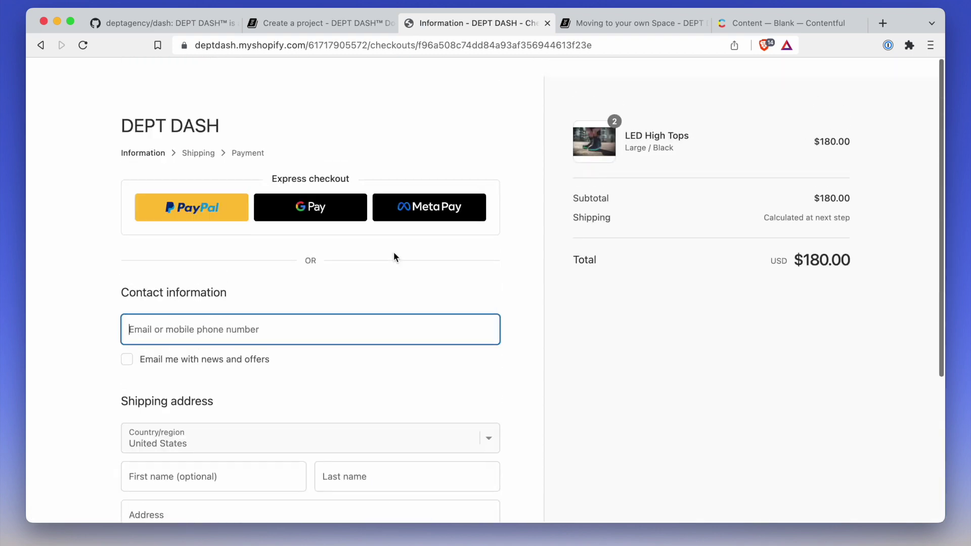
left_click(40, 45)
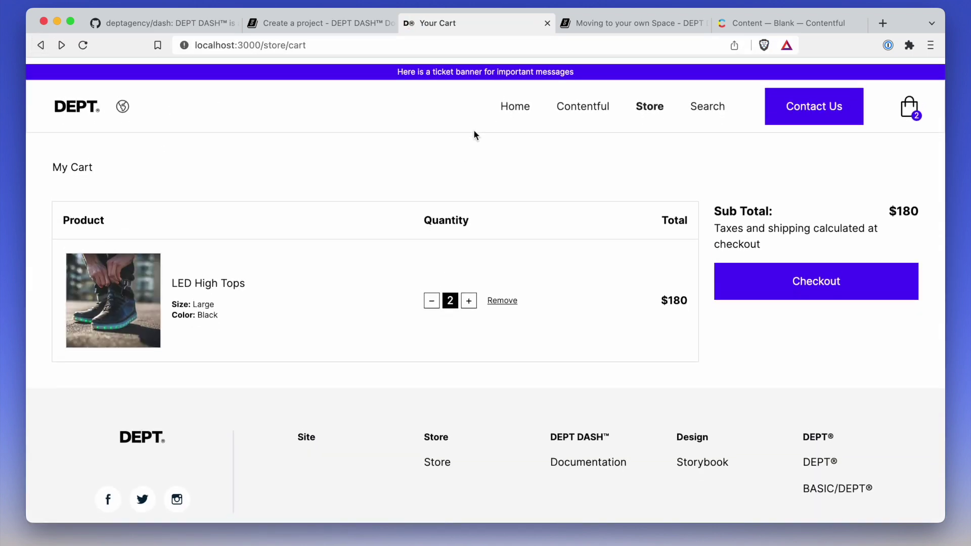
left_click(516, 102)
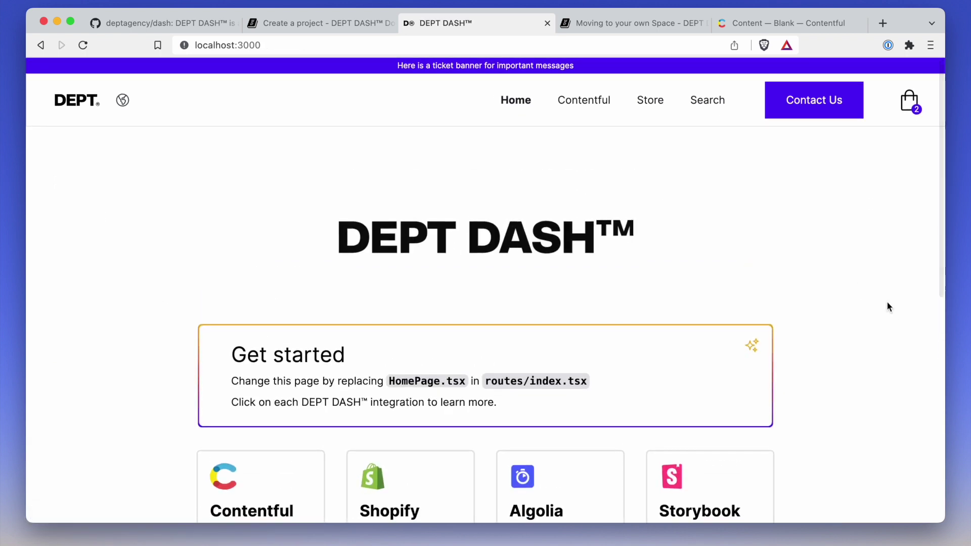
View the content entries of the Contentful Blank space and return to the local app's home page.
left_click(772, 28)
scroll(472, 297, "up", 3)
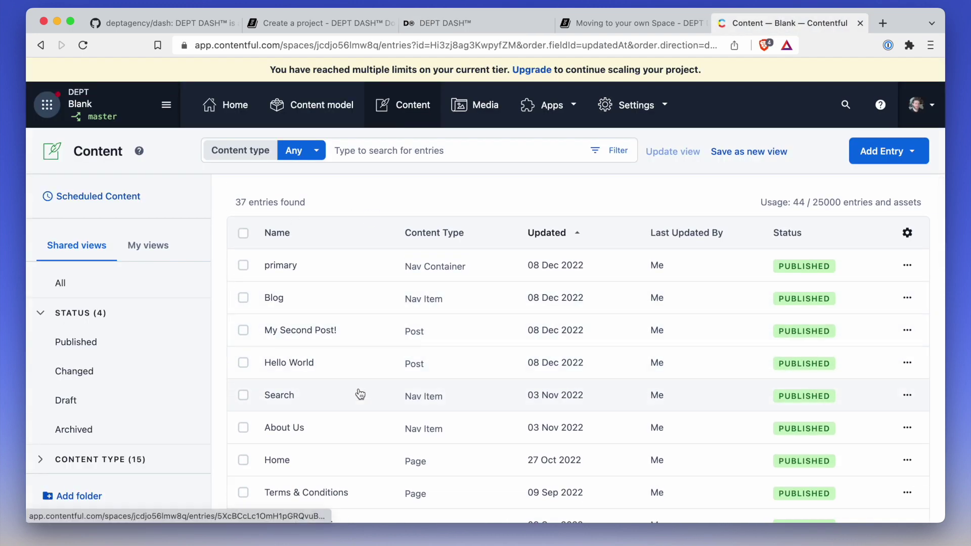
scroll(351, 390, "down", 1)
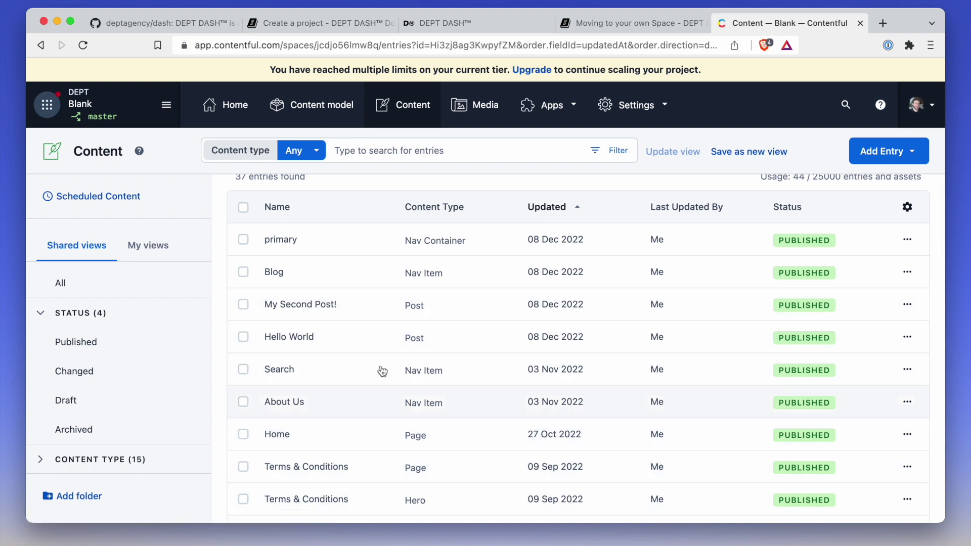
left_click(460, 24)
scroll(515, 240, "down", 1)
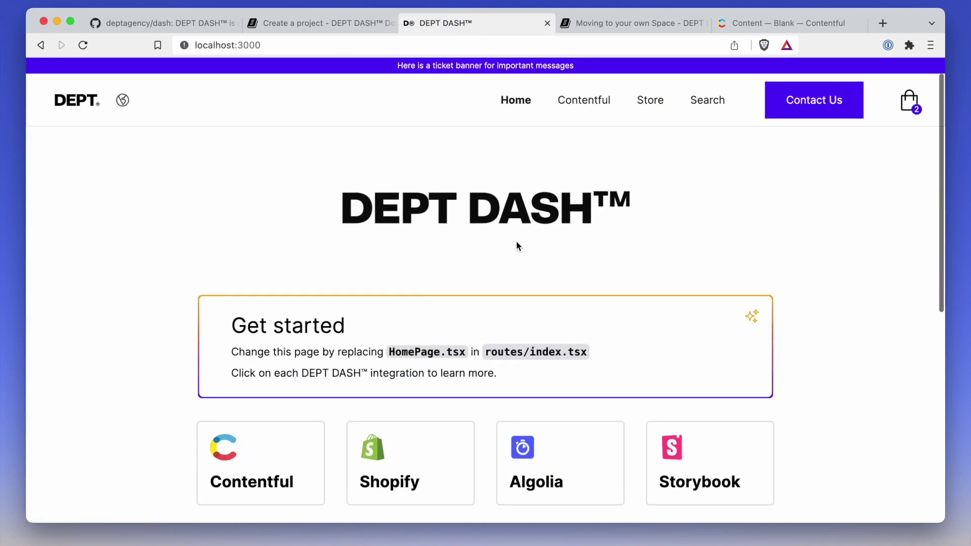
Switch to the terminal, stop the development server and open the demo project in VS Code with code.
key("super+Tab")
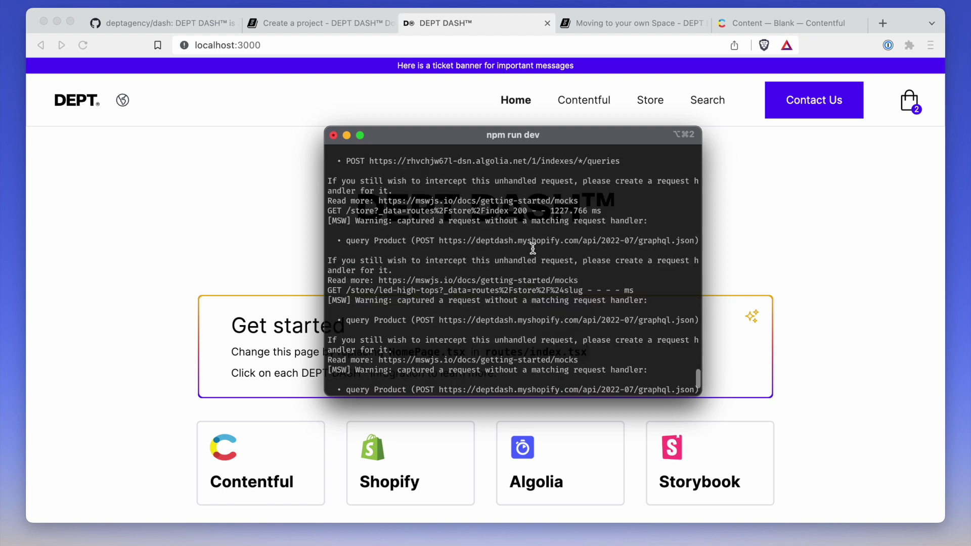
key("ctrl+c")
type("code .")
key("Return")
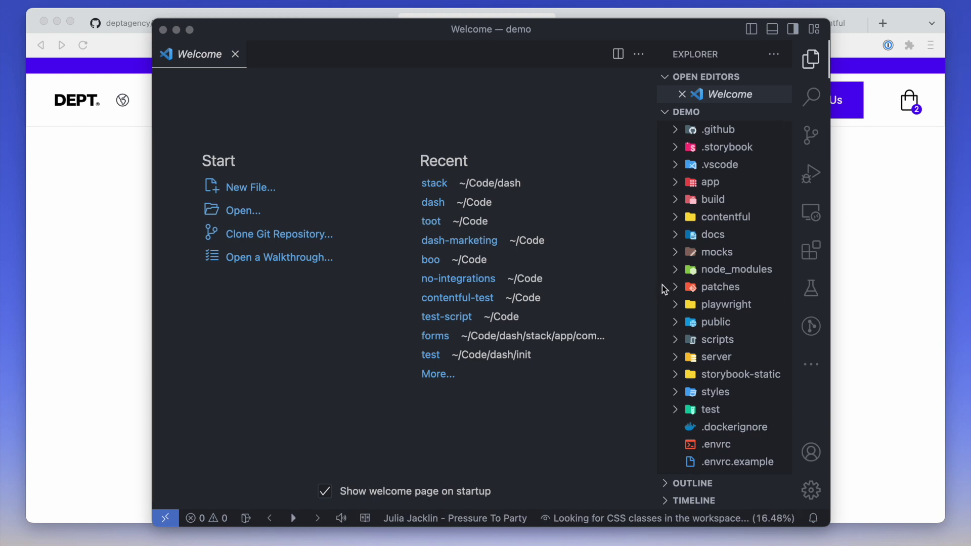
Look over the demo project's root folders and its source control view, ending back in the file explorer.
scroll(718, 253, "down", 3)
scroll(775, 198, "up", 3)
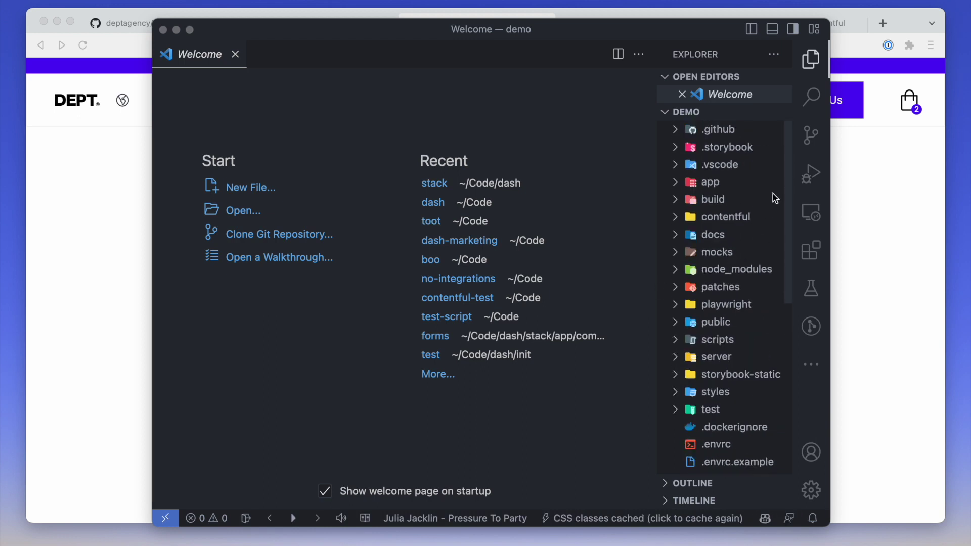
left_click(810, 135)
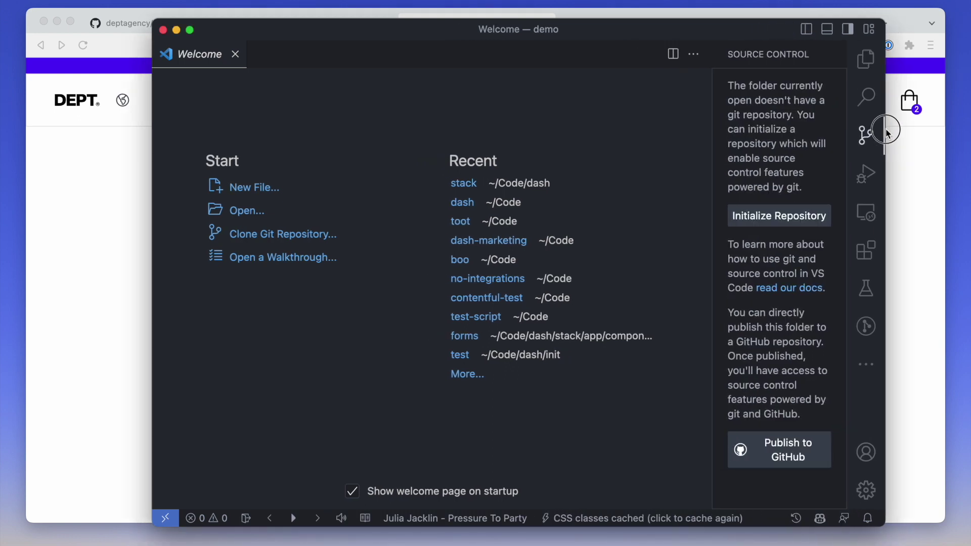
left_click(868, 59)
Expand the app folder and look through its contents, including the seo and shopify folders.
left_click(784, 183)
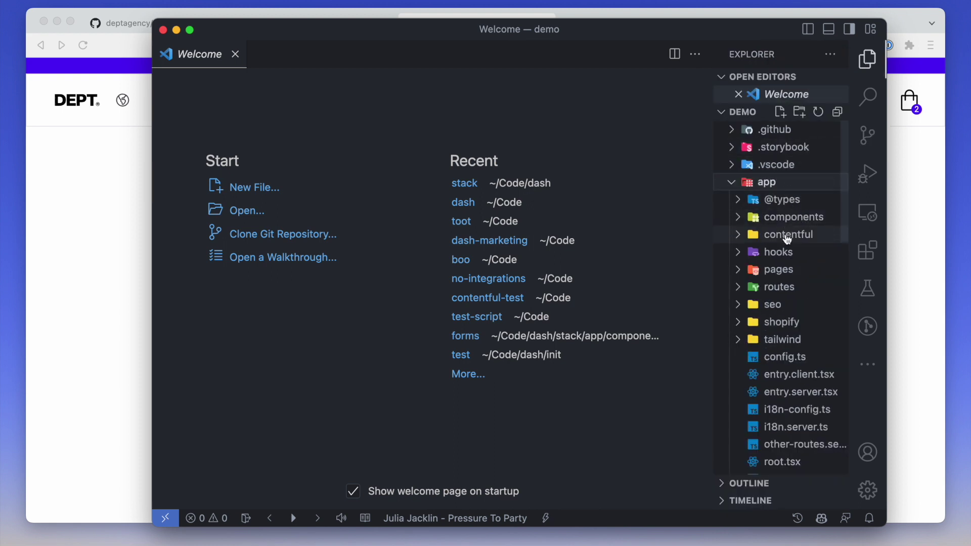
left_click(791, 306)
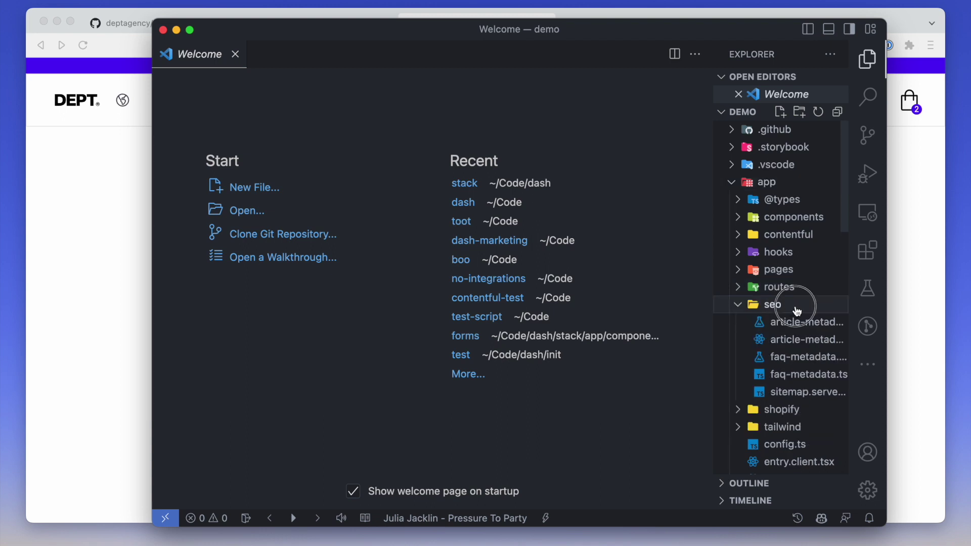
left_click(796, 309)
left_click(798, 323)
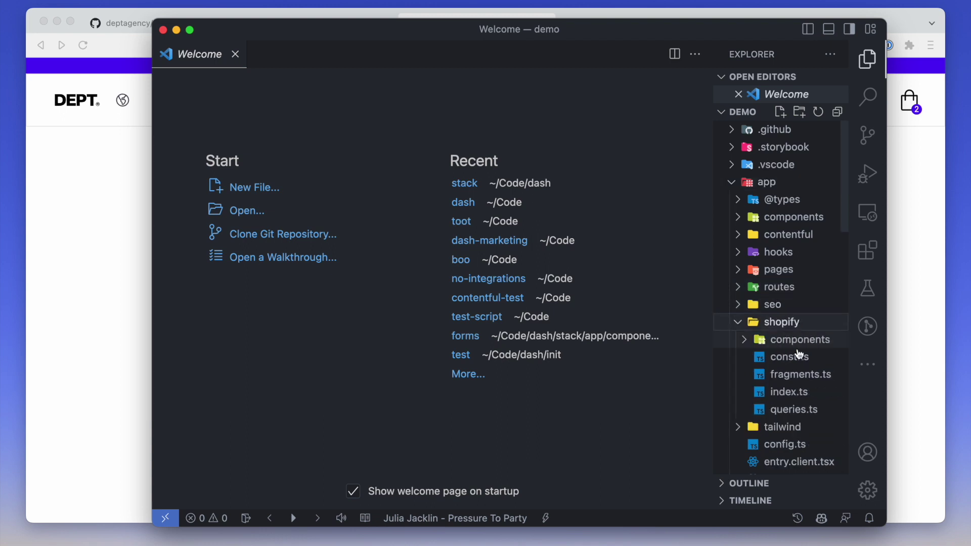
left_click(791, 326)
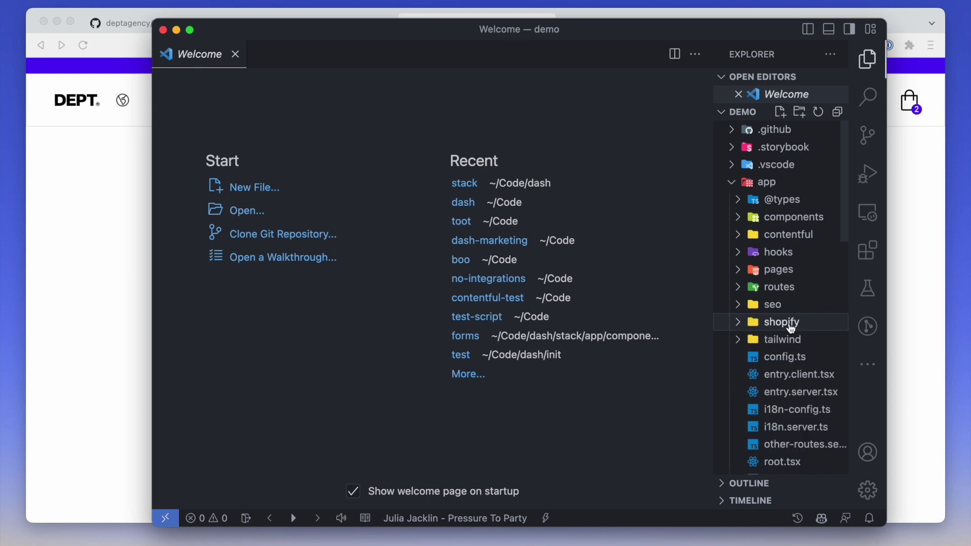
scroll(785, 335, "down", 4)
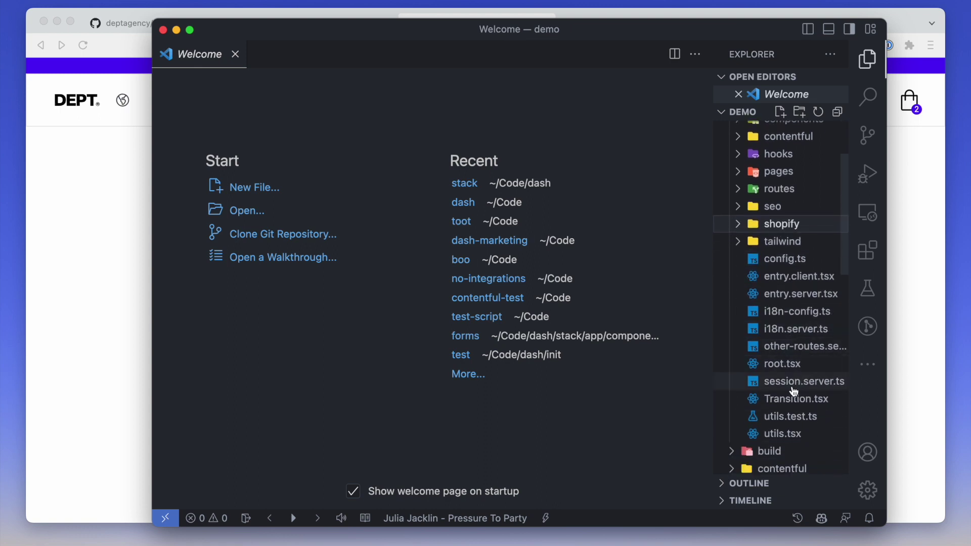
scroll(789, 391, "up", 3)
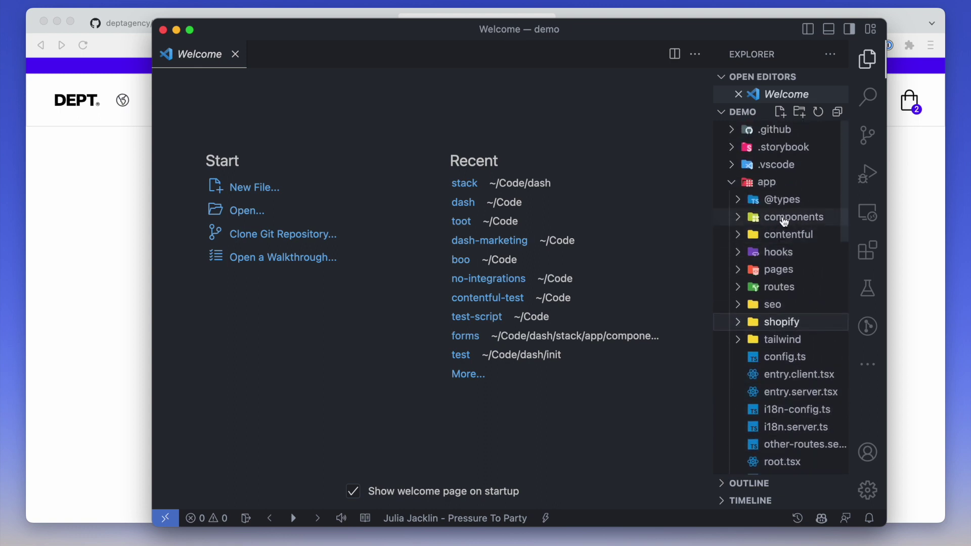
Expand the app's components folder, check its ecommerce folder and show the files in interactive.
left_click(783, 218)
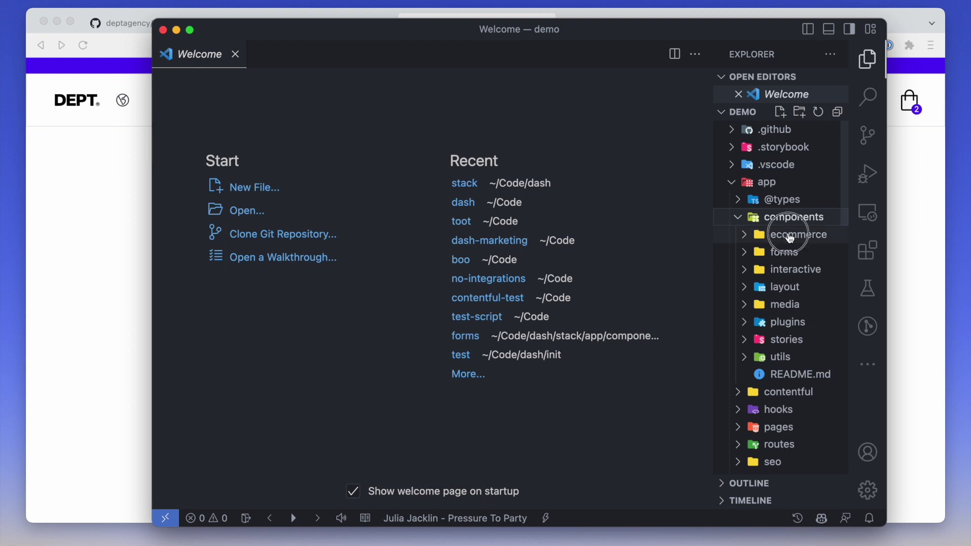
left_click(790, 239)
left_click(789, 239)
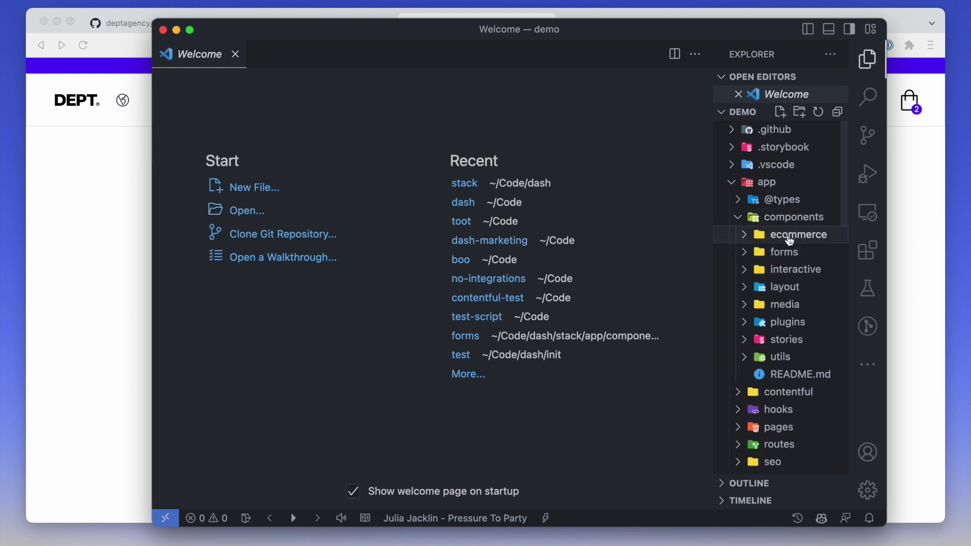
left_click(793, 270)
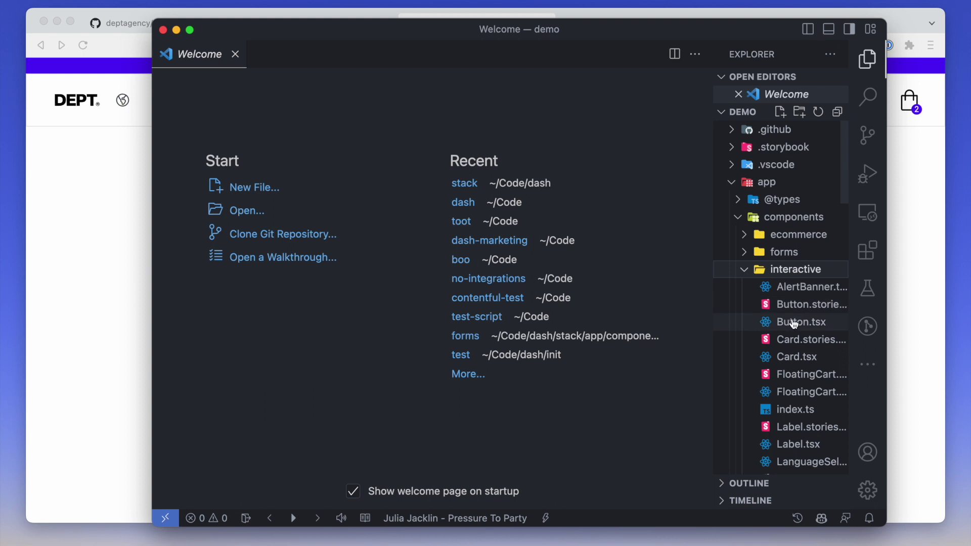
Widen the file explorer, open Label.tsx from the interactive folder, and read through its code with the explorer hidden.
left_click_drag(712, 392, 521, 392)
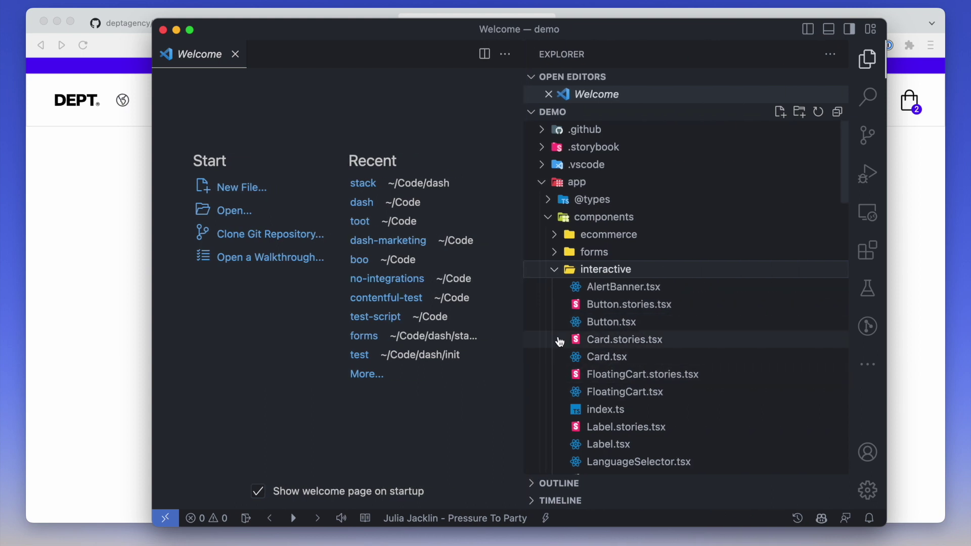
scroll(660, 384, "down", 5)
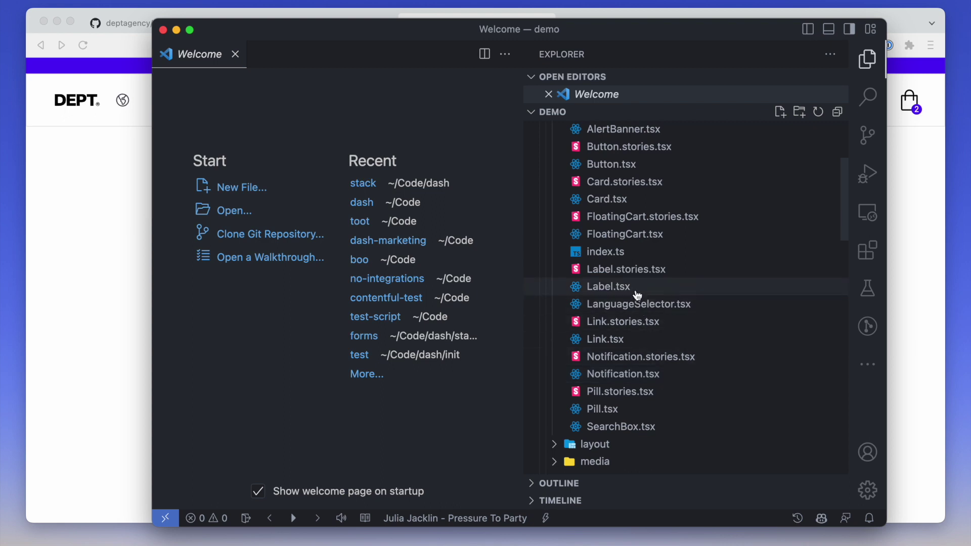
left_click(635, 287)
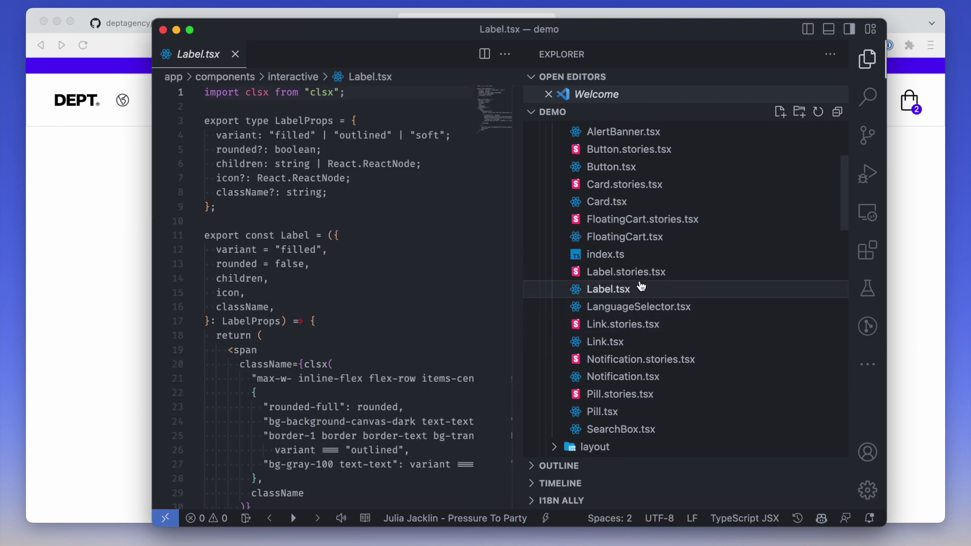
left_click(867, 59)
scroll(508, 236, "down", 5)
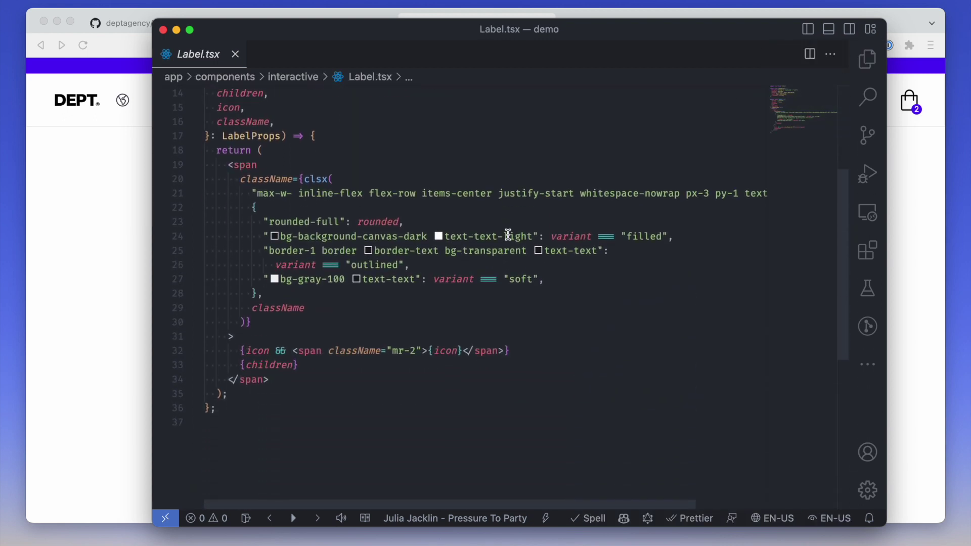
scroll(510, 236, "up", 5)
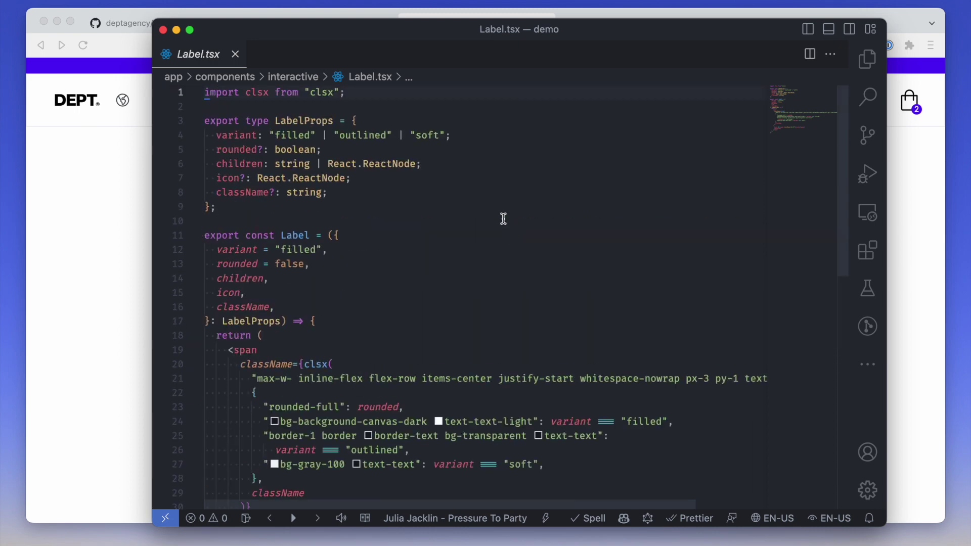
Show the file explorer again, expand the layout folder and look through its components, then switch back to the DEPT DASH page in the browser.
left_click(867, 59)
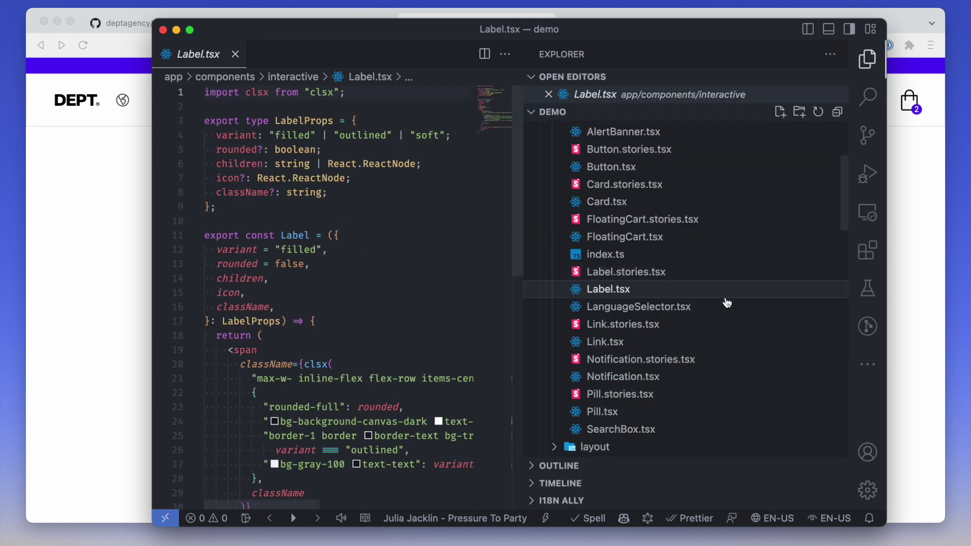
scroll(694, 342, "down", 5)
left_click(637, 257)
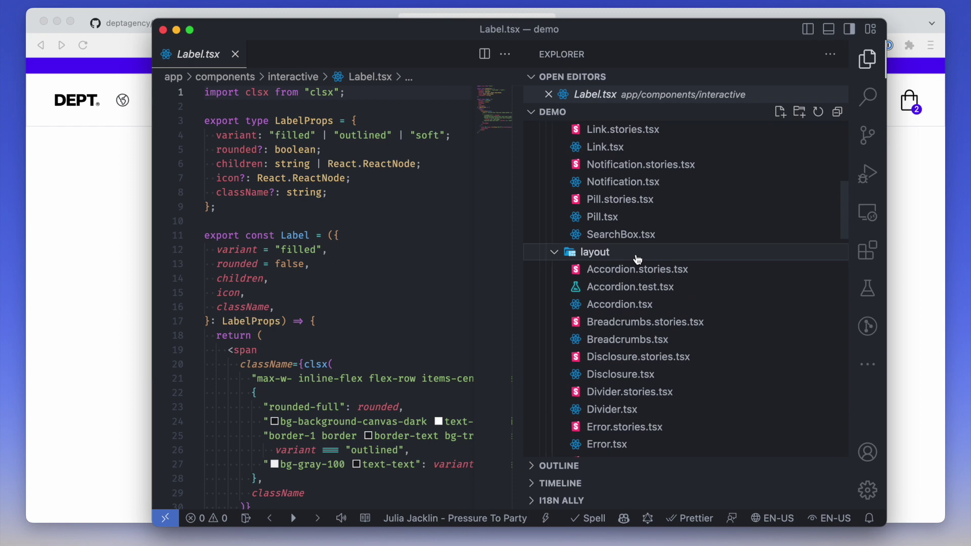
scroll(655, 354, "down", 8)
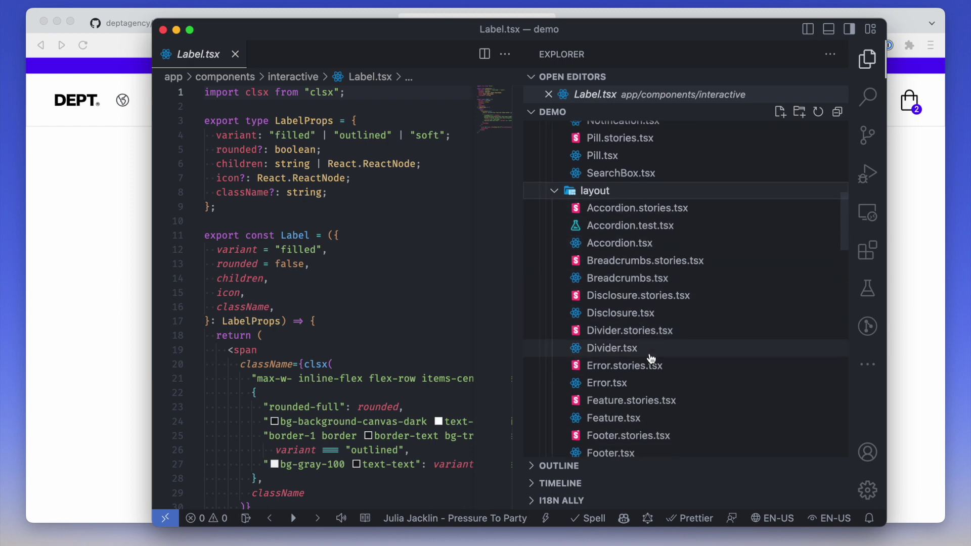
scroll(649, 356, "down", 4)
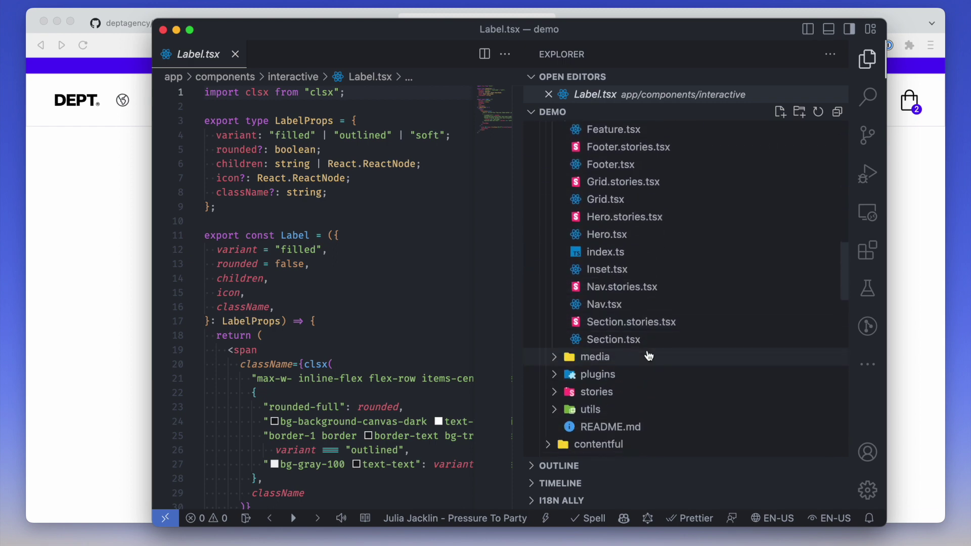
scroll(648, 354, "up", 15)
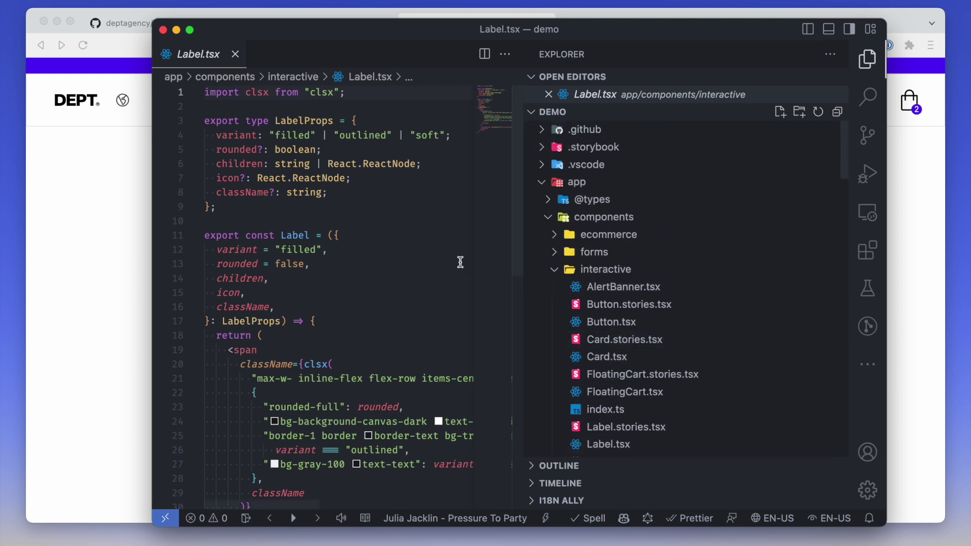
left_click(908, 235)
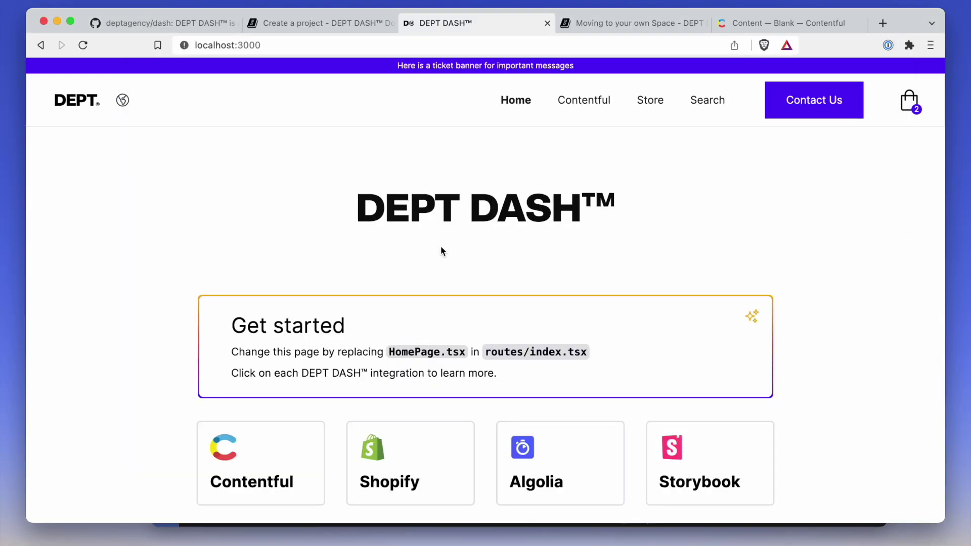